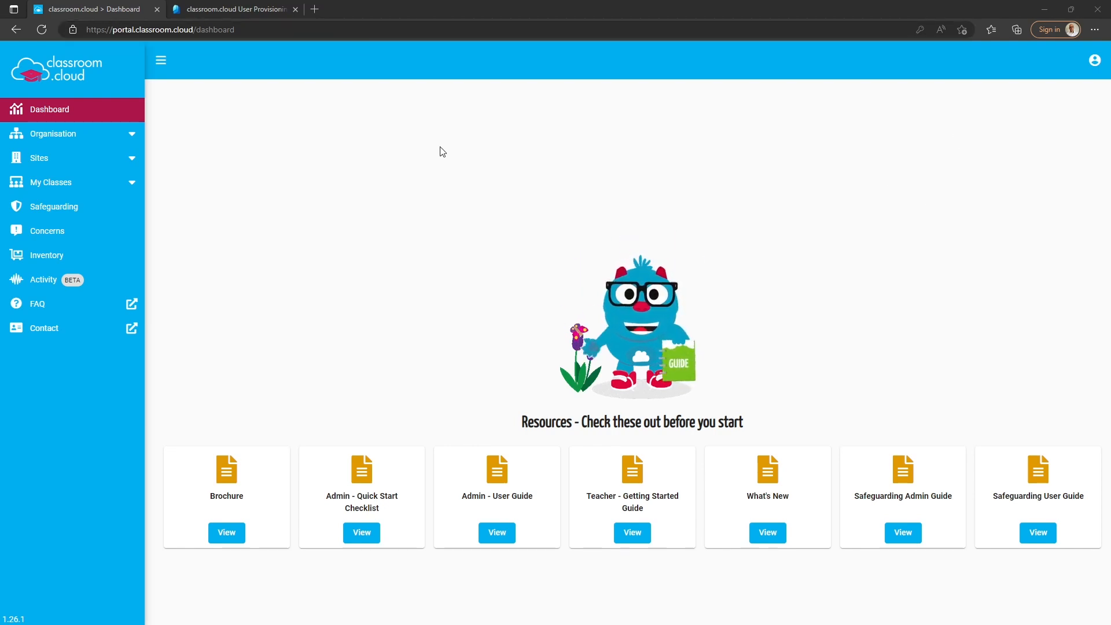
- Review the organisation's list of all users and open the organisation's User Provisioning settings
click(85, 133)
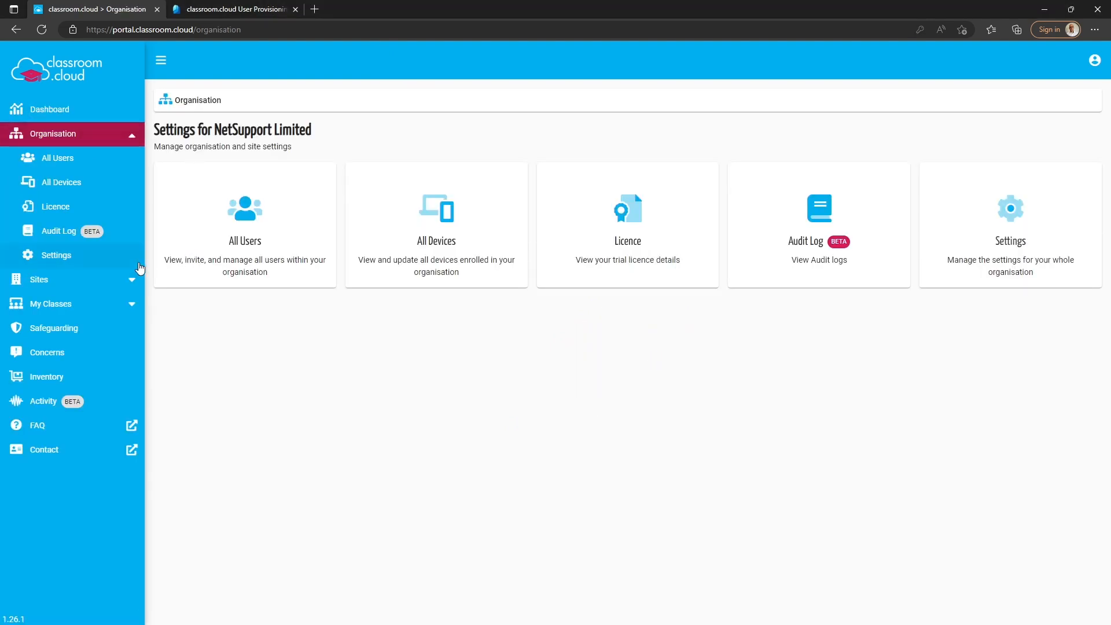
click(91, 159)
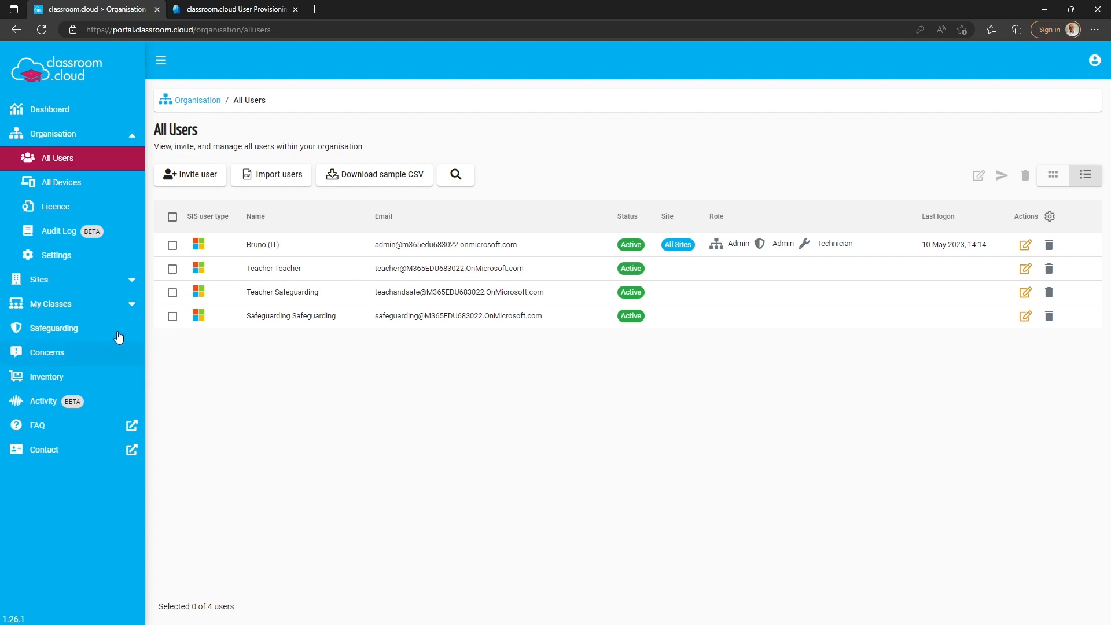
click(55, 255)
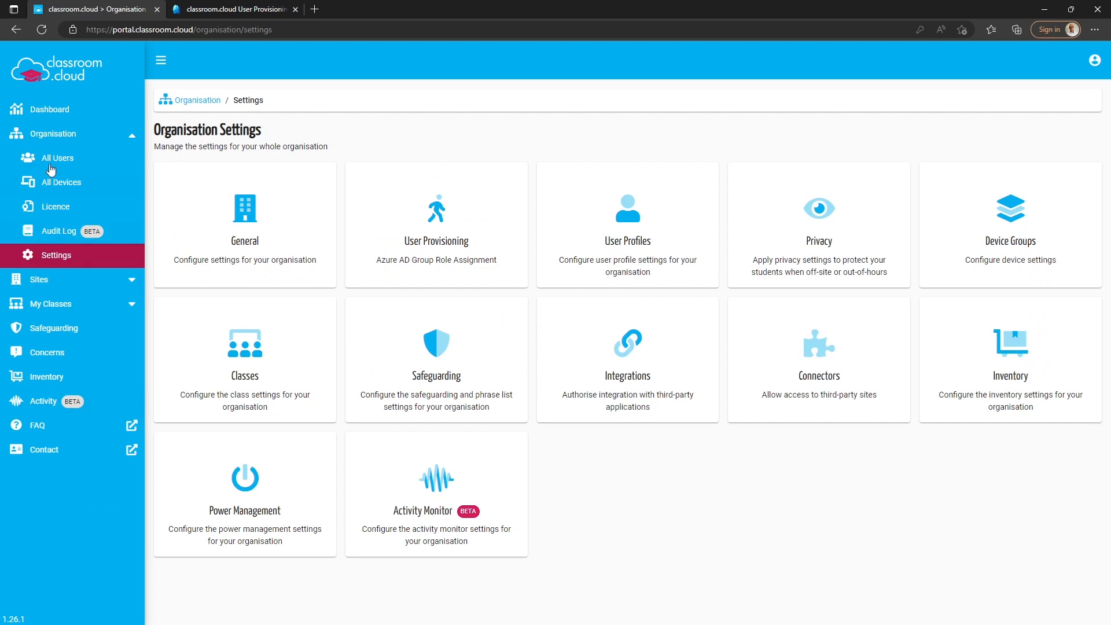
click(428, 236)
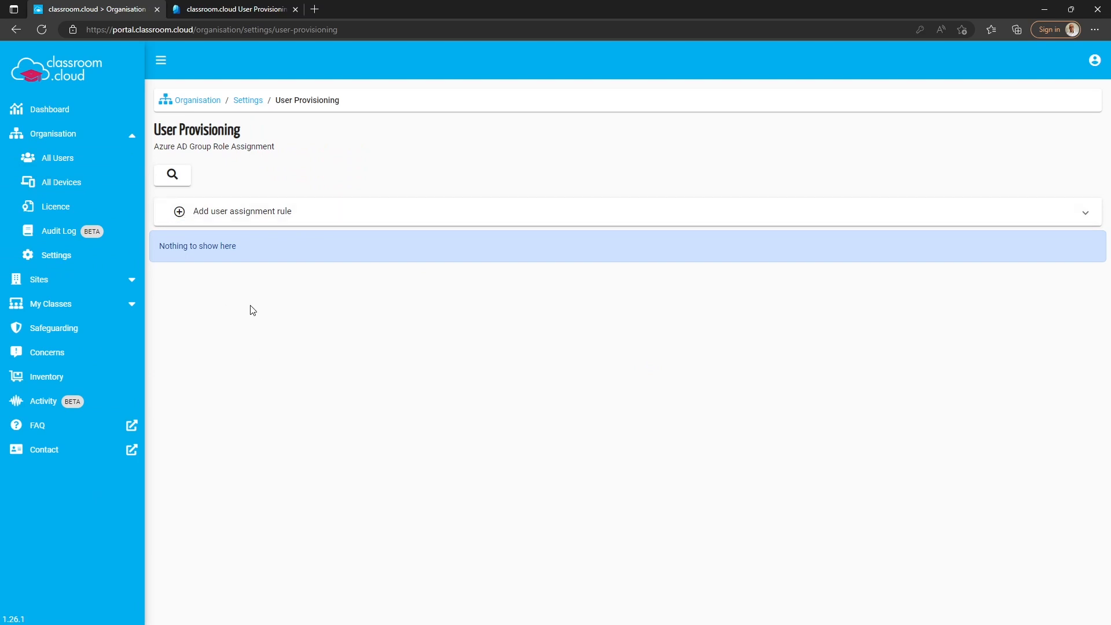
- Start a user assignment rule named Teacher for the NetSupport Limited site with the Teacher role, matching on AD Group ID
click(179, 216)
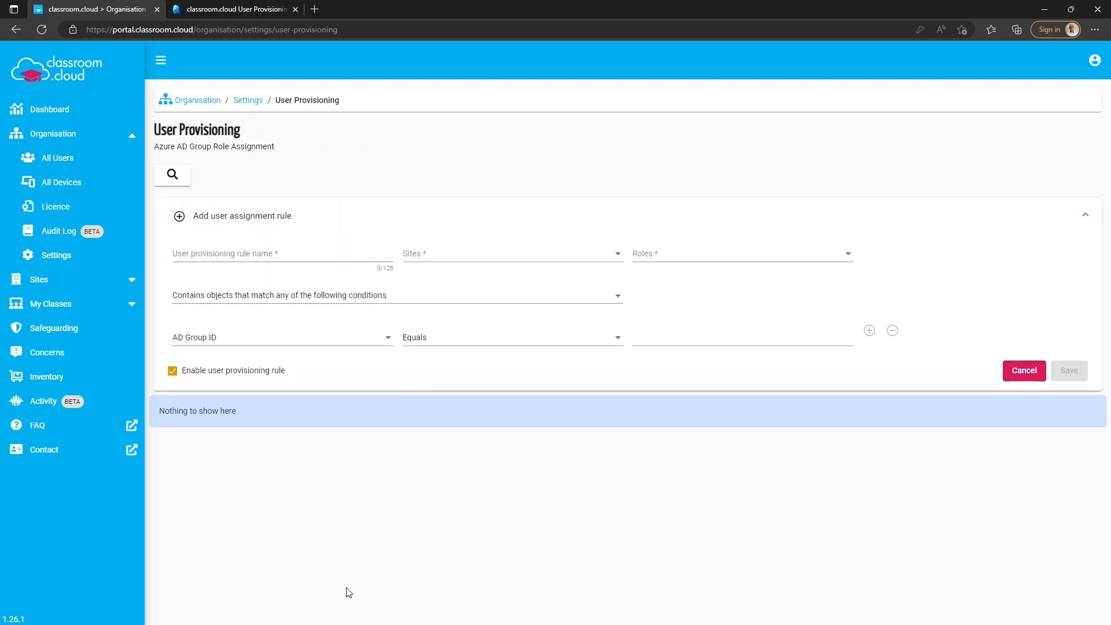
click(281, 255)
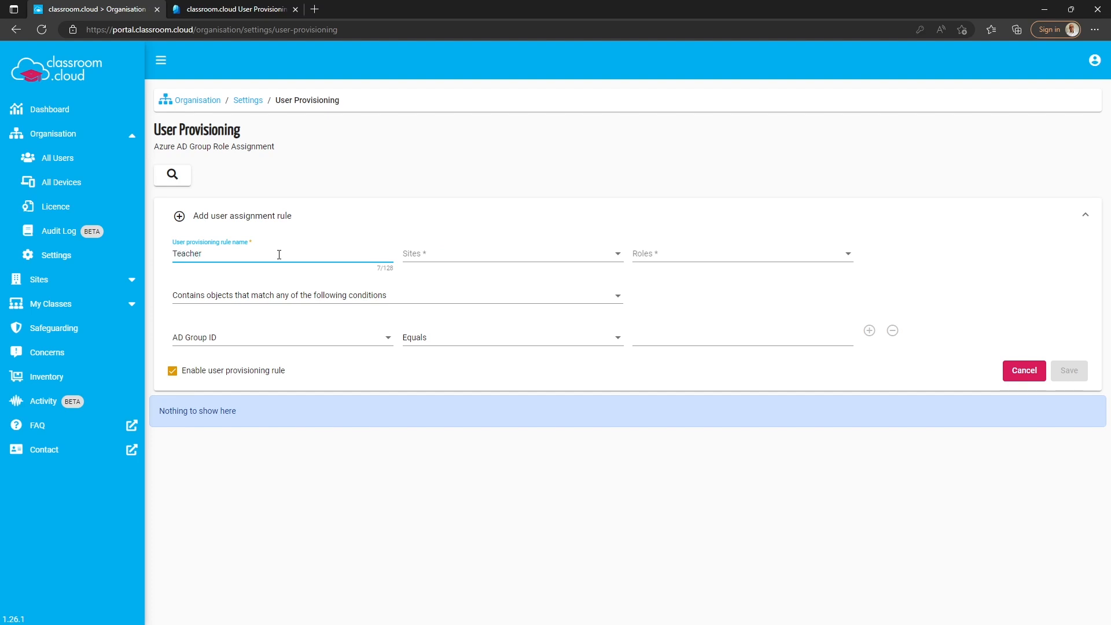
click(508, 255)
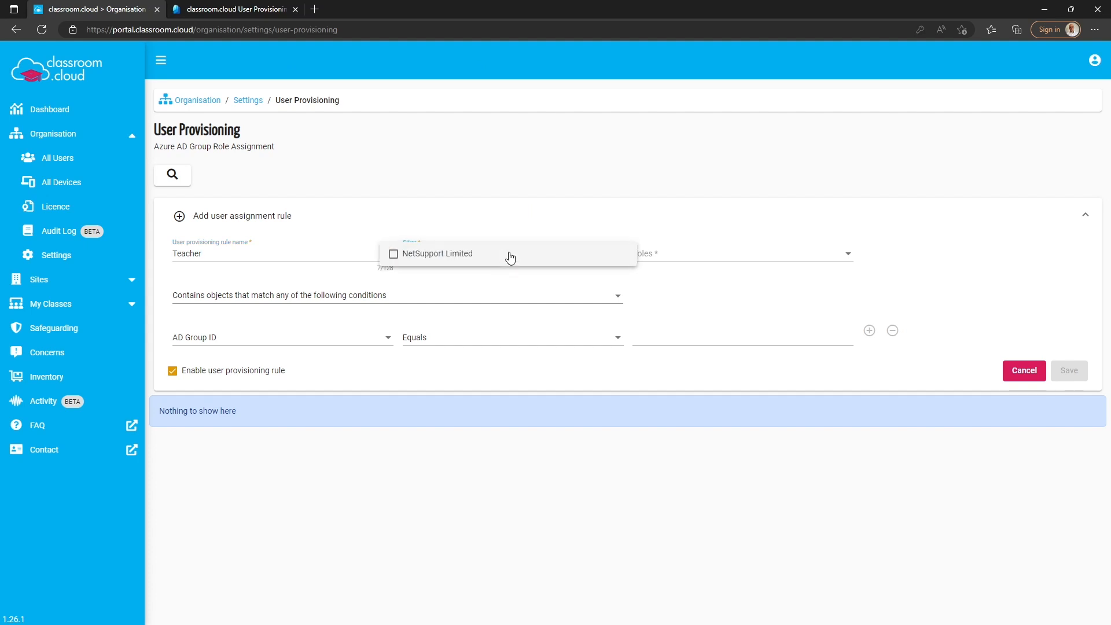
click(409, 255)
click(698, 298)
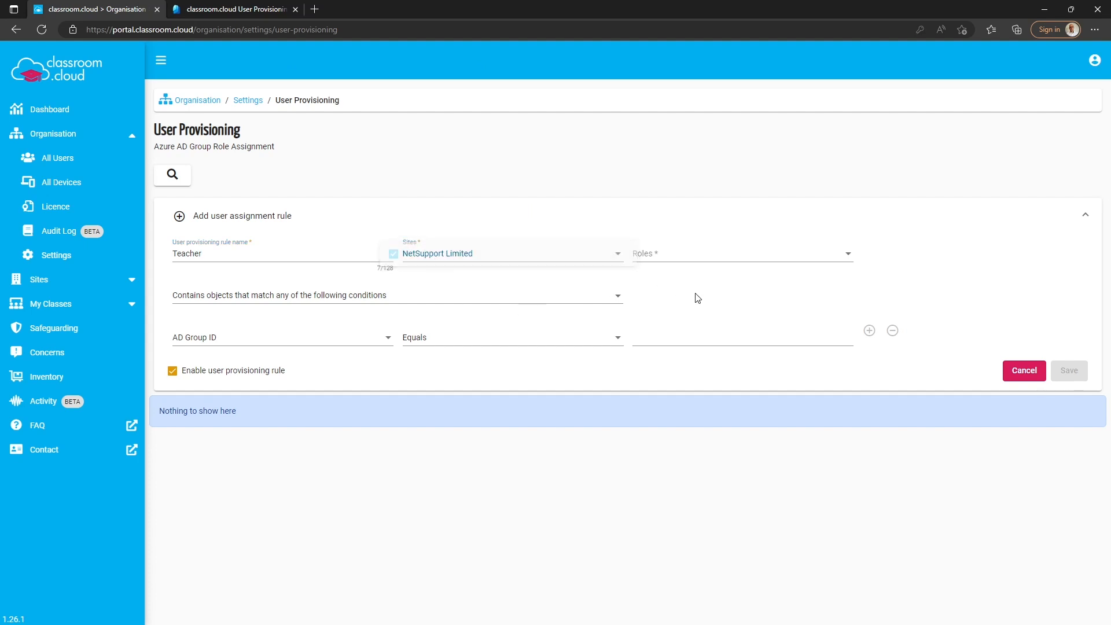
click(675, 255)
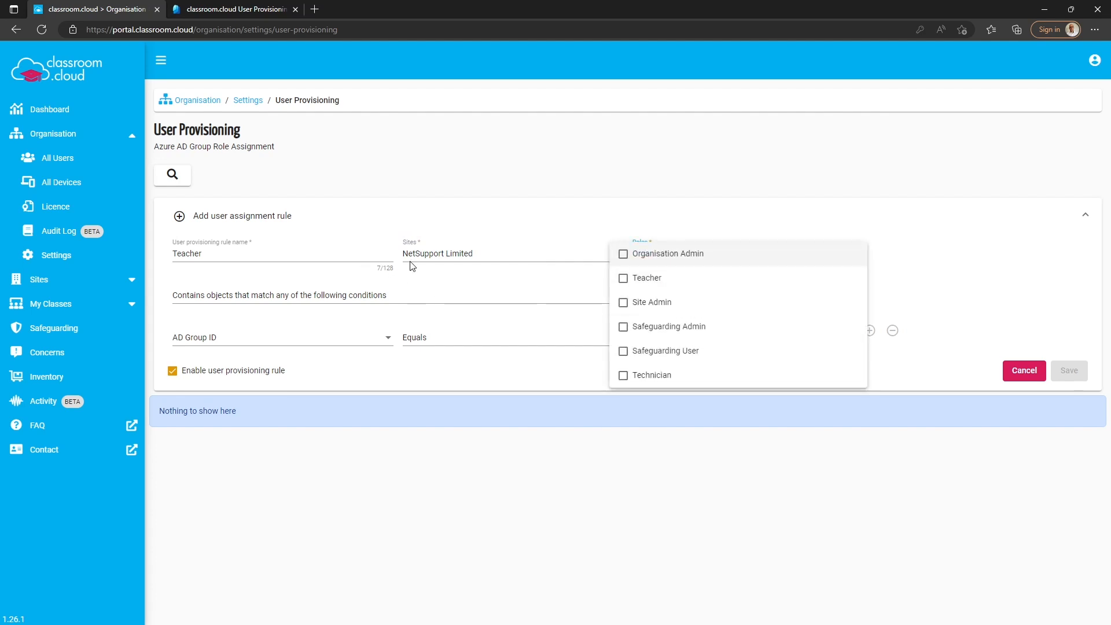
click(624, 278)
click(962, 287)
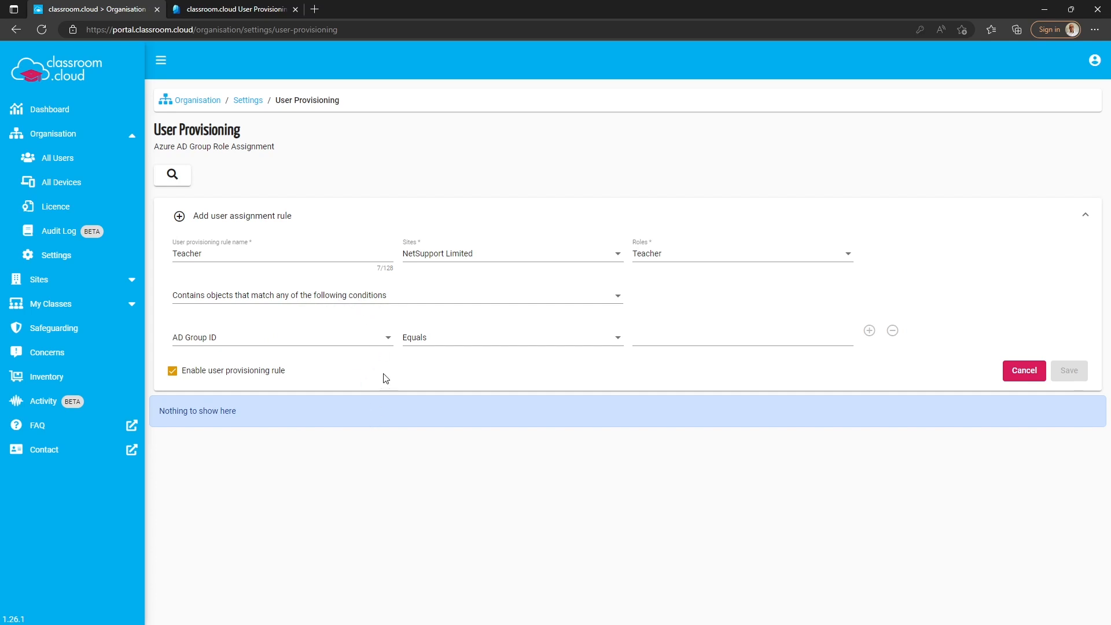
click(388, 343)
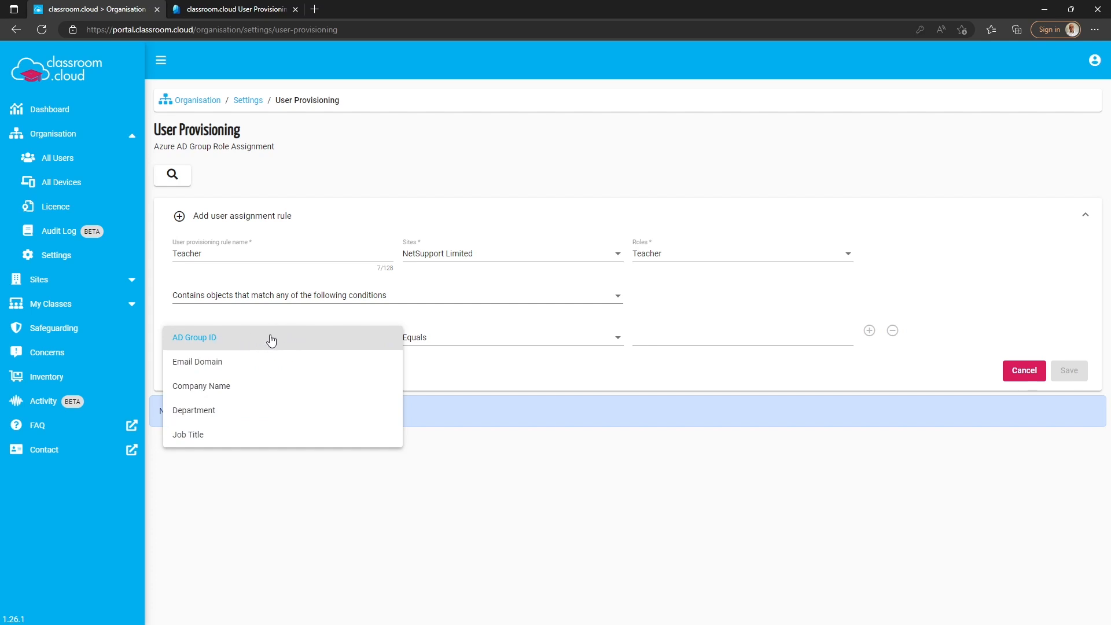
click(231, 344)
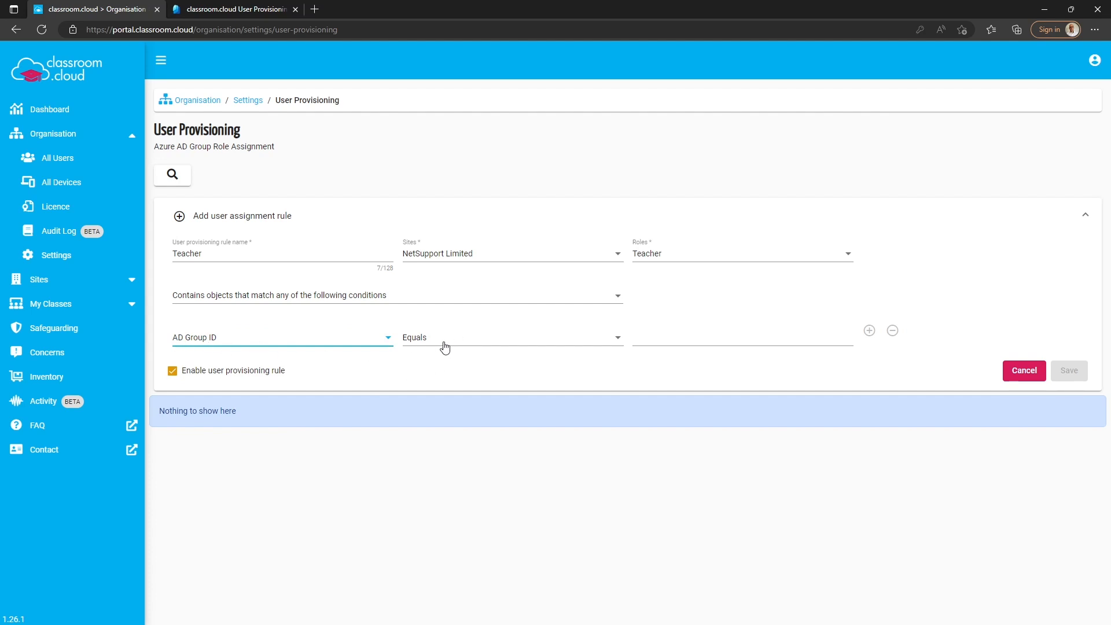
- Switch to the Microsoft Entra admin center and copy the object ID of the Teachers group
click(252, 9)
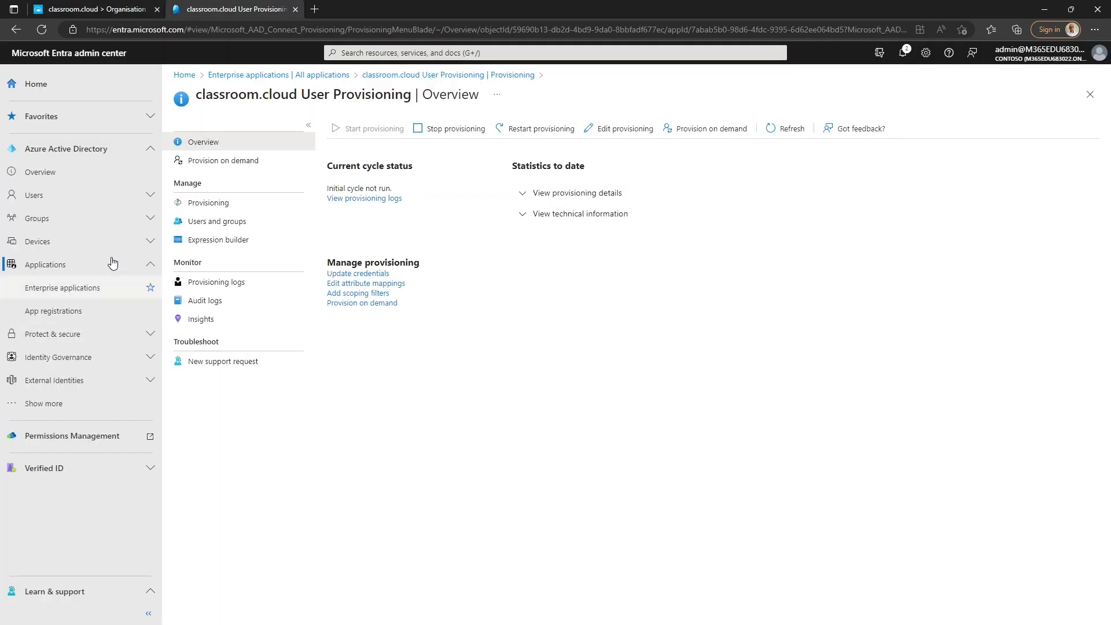
click(69, 220)
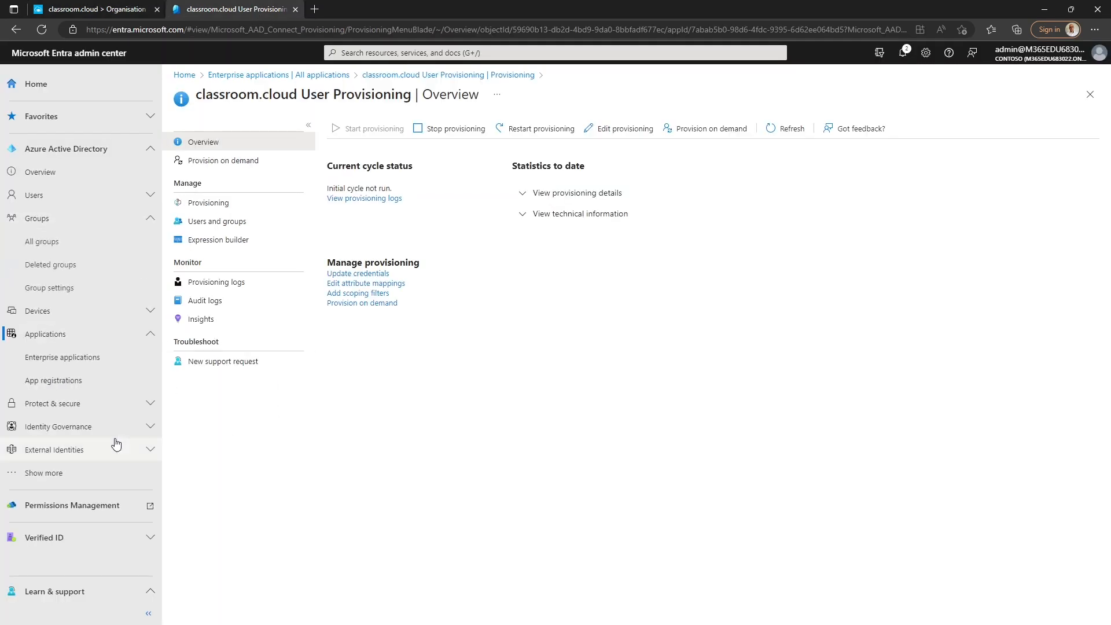
click(60, 249)
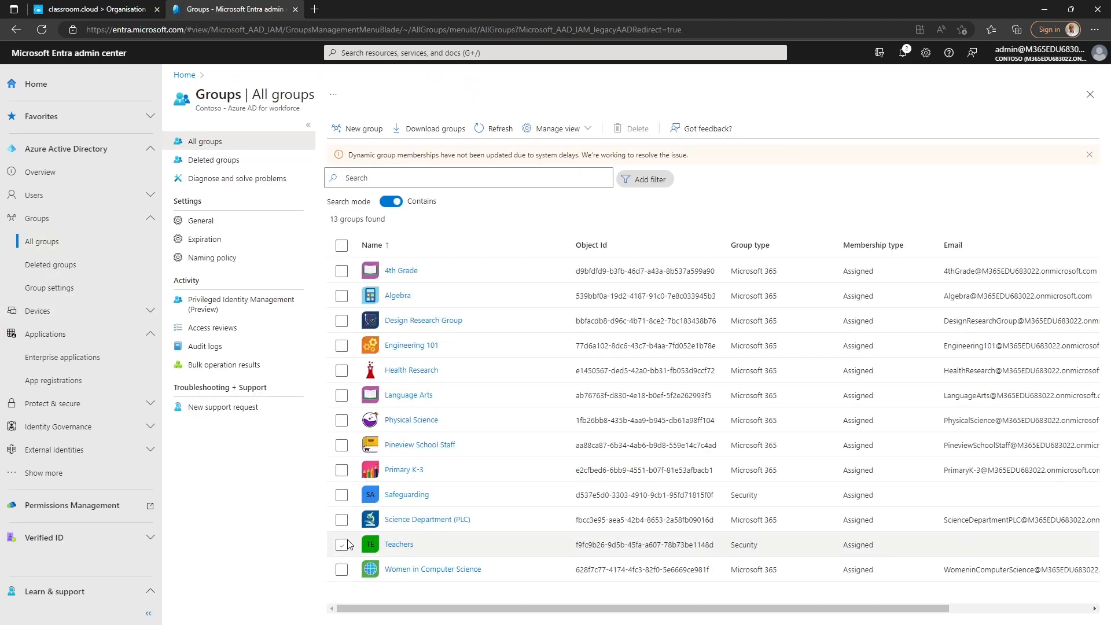
click(394, 545)
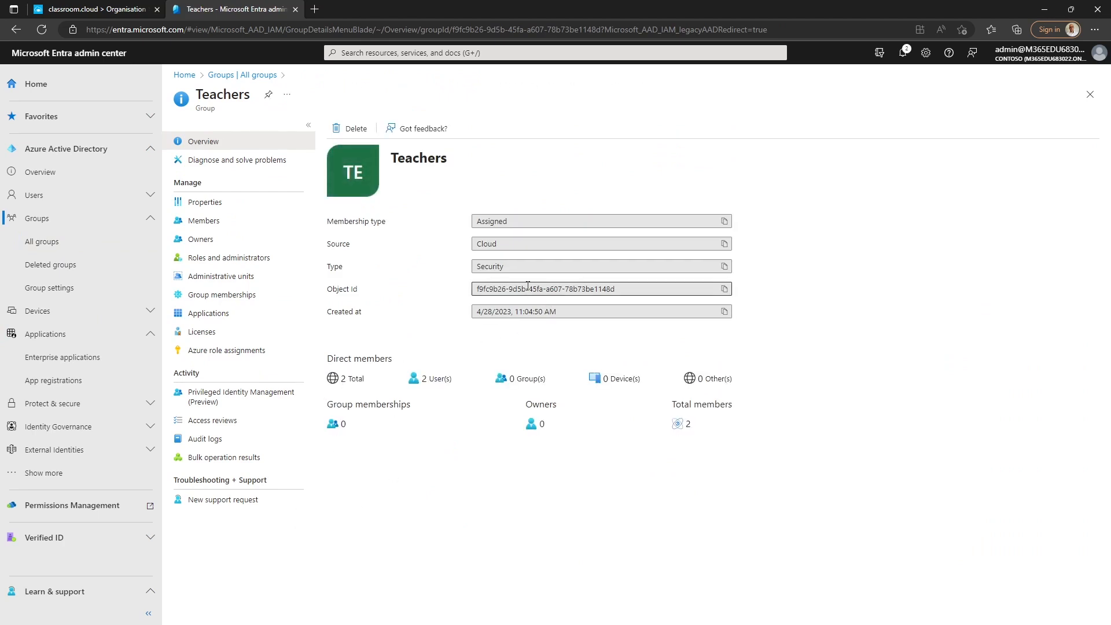
click(724, 290)
- Return to classroom.cloud, paste the copied object ID as the Teacher rule's AD Group ID value, and save the rule
click(92, 9)
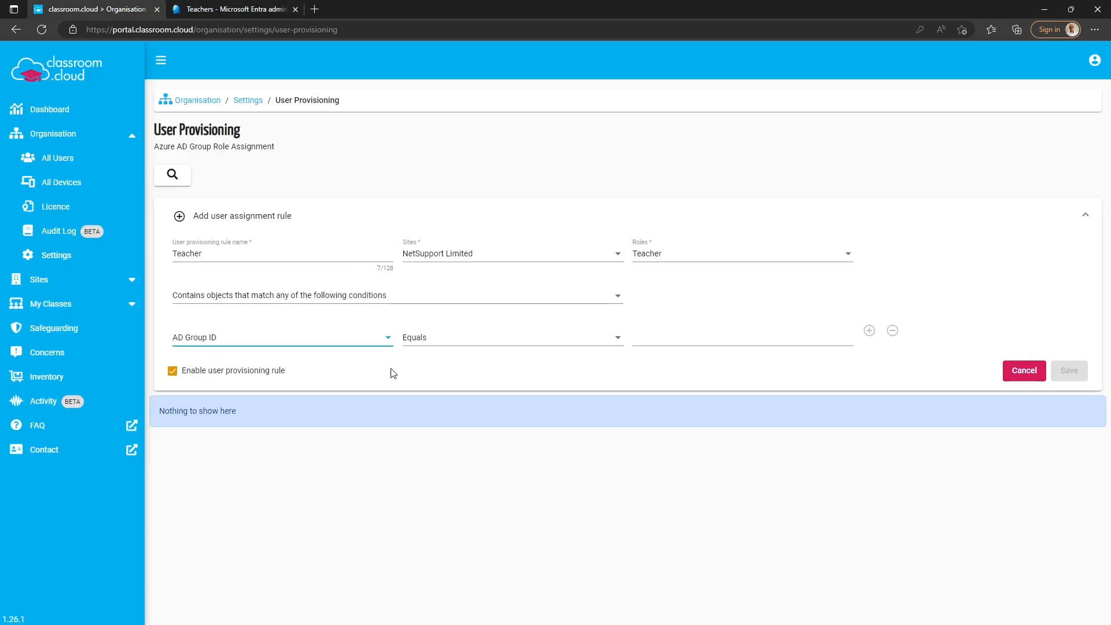
click(648, 337)
right_click(645, 335)
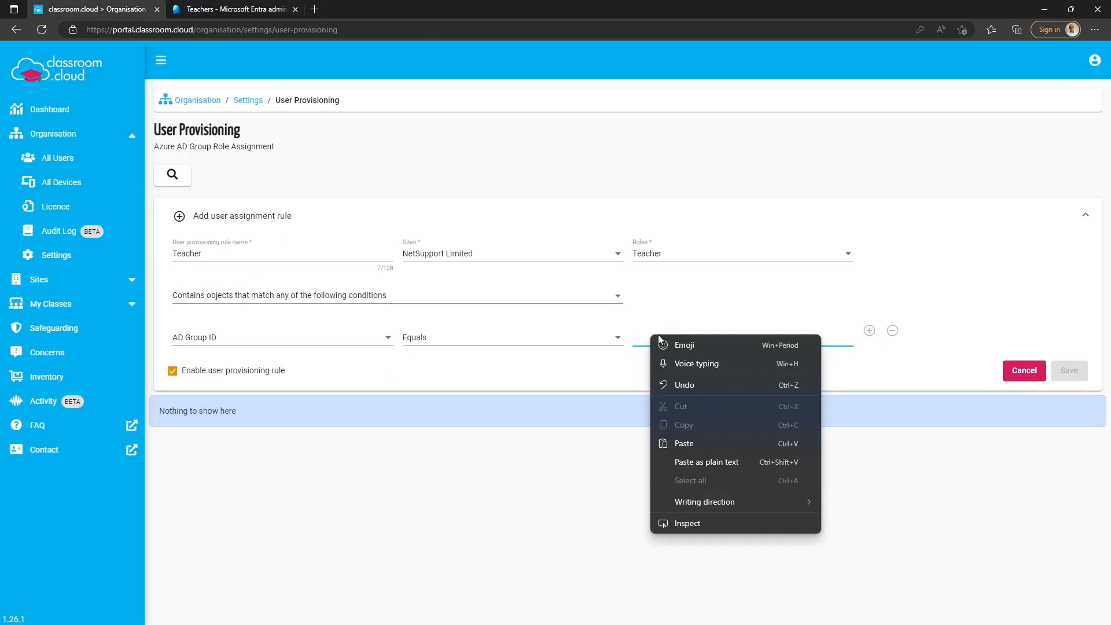
click(694, 439)
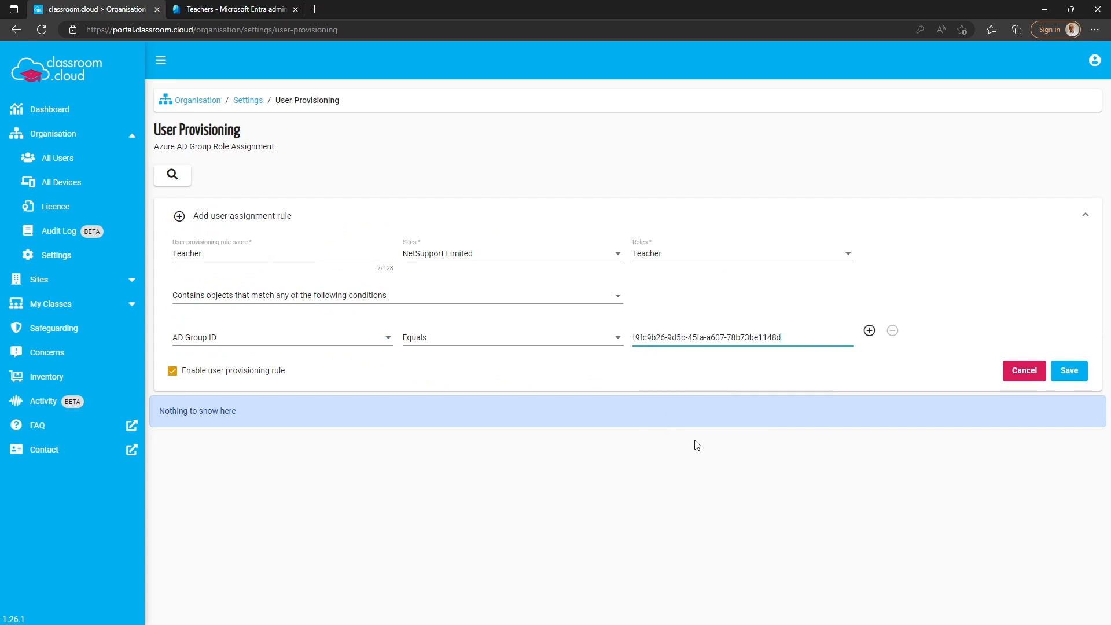
click(1069, 371)
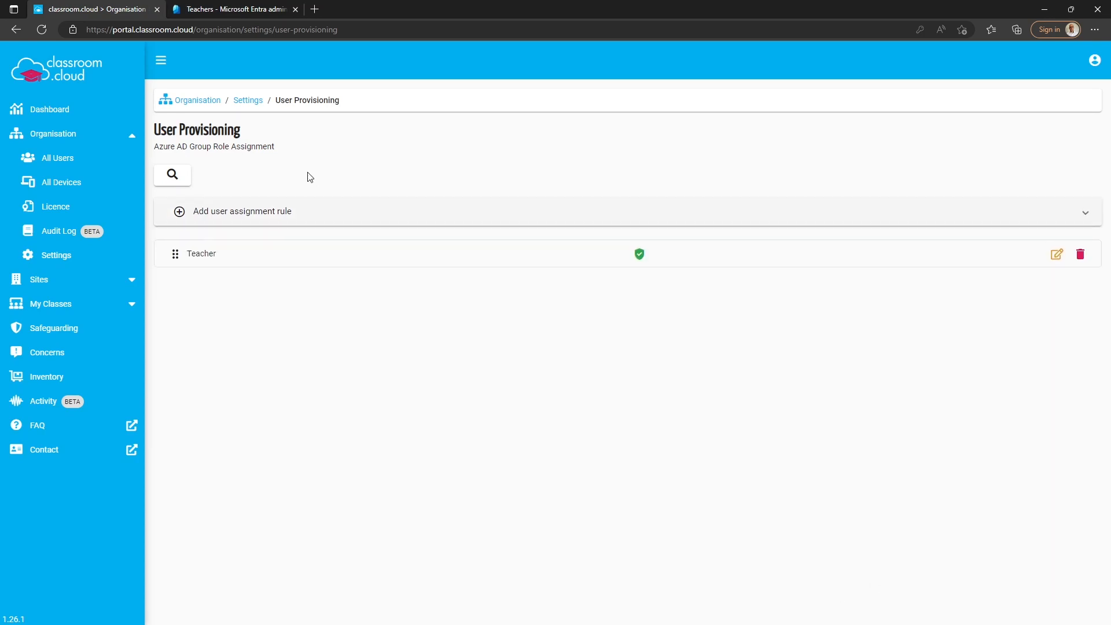
- Start another user assignment rule named Safeguarding for the NetSupport Limited site with the Safeguarding User role
click(202, 214)
click(242, 253)
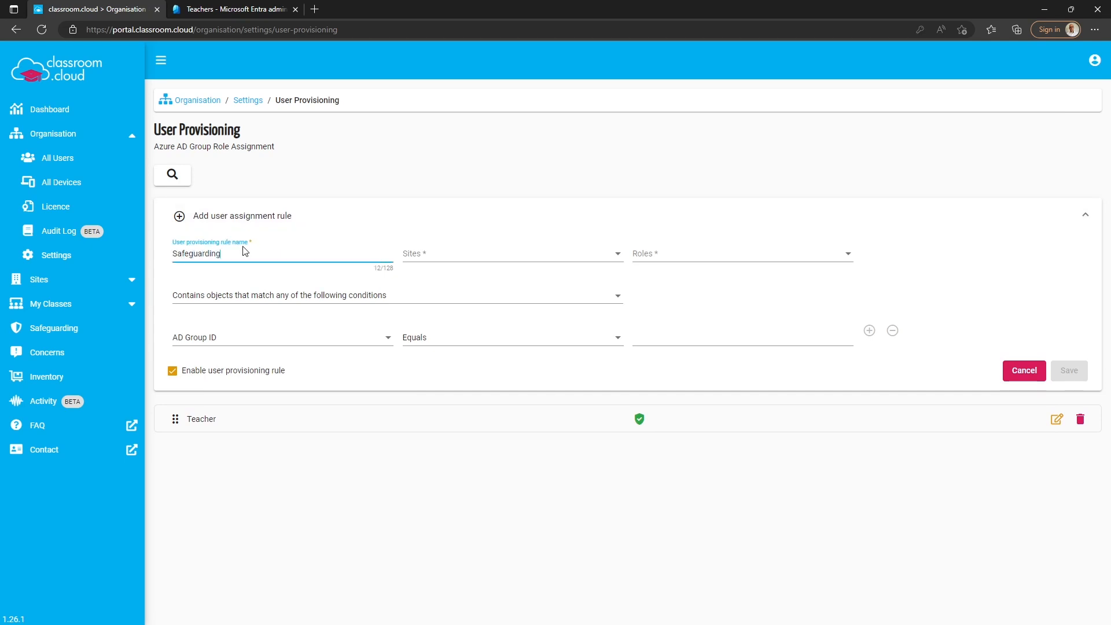
text(Safeguarding)
key(Tab)
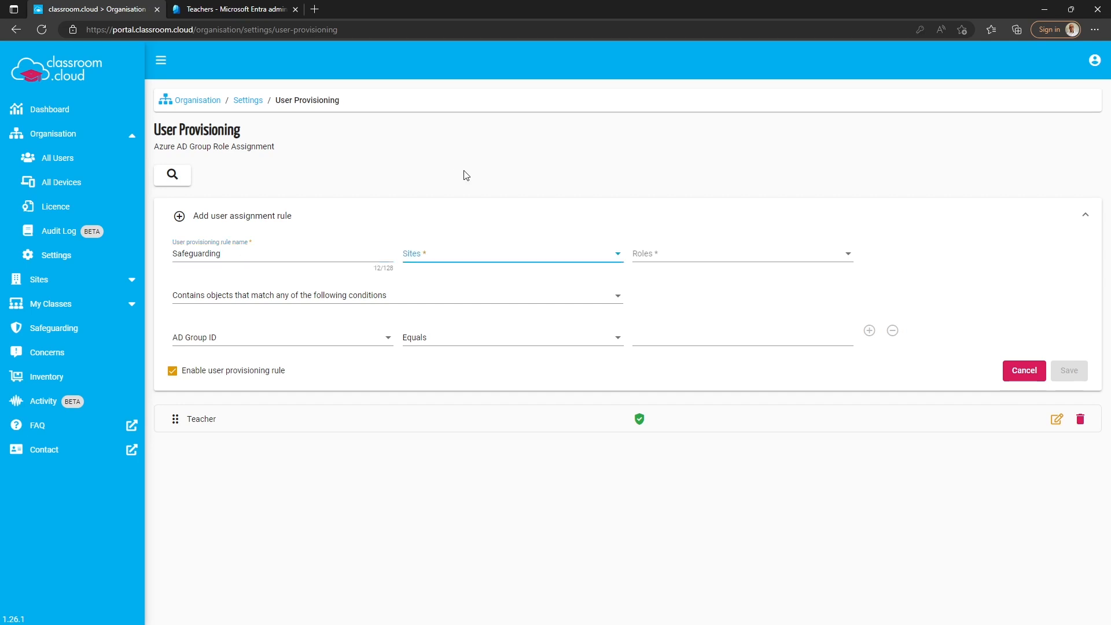
click(485, 250)
click(466, 251)
click(707, 265)
click(707, 265)
click(691, 350)
click(931, 265)
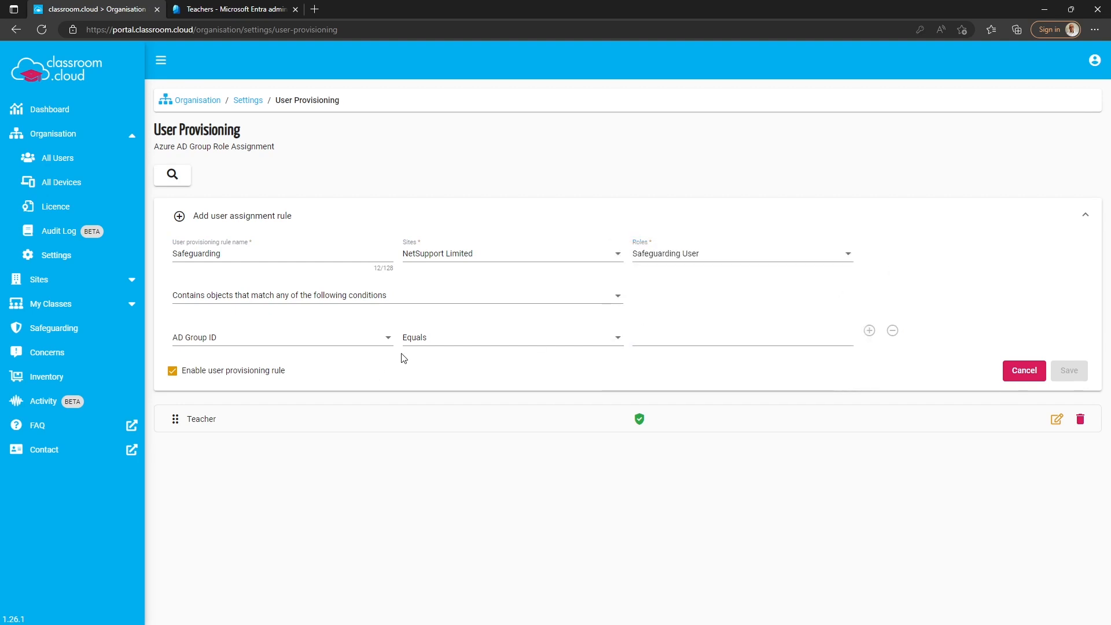
- Switch to the Microsoft Entra admin center and copy the object ID of the Safeguarding group
click(229, 10)
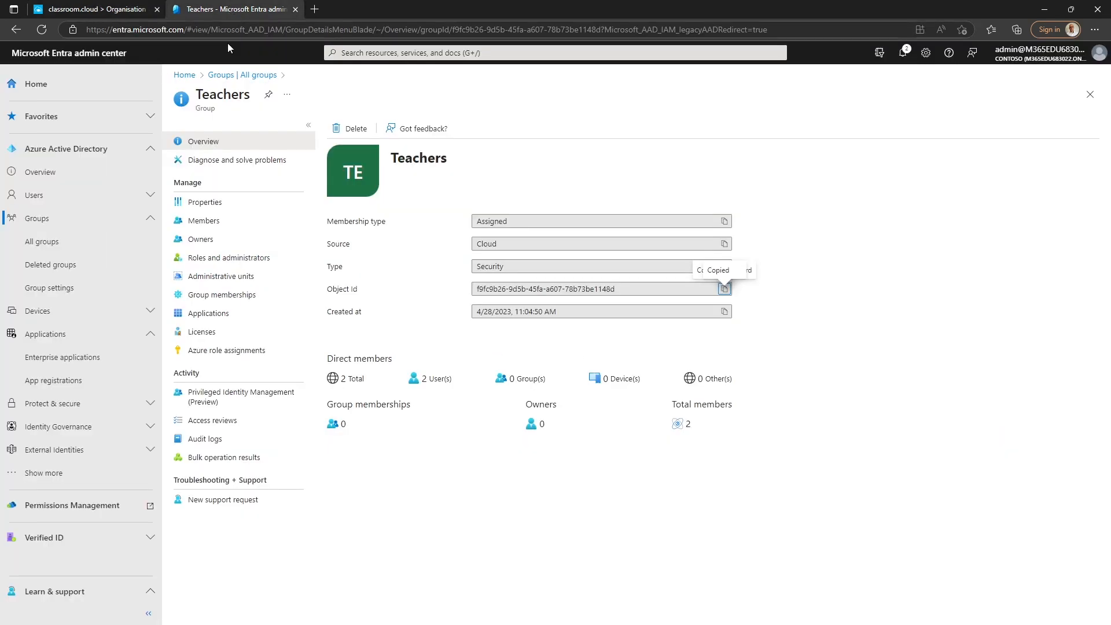
click(241, 76)
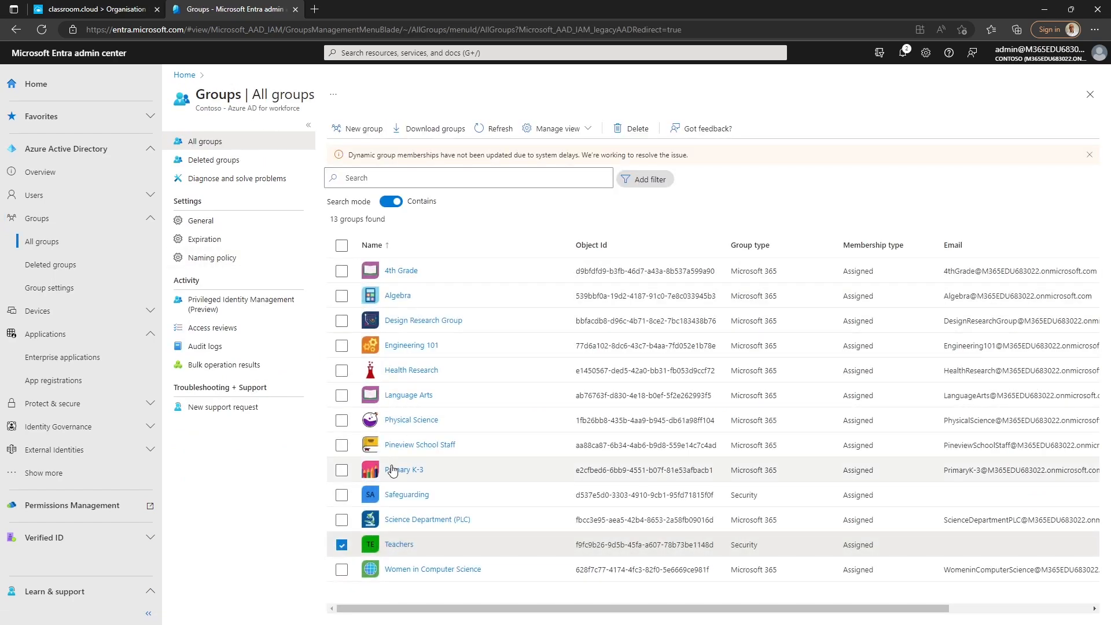
click(399, 496)
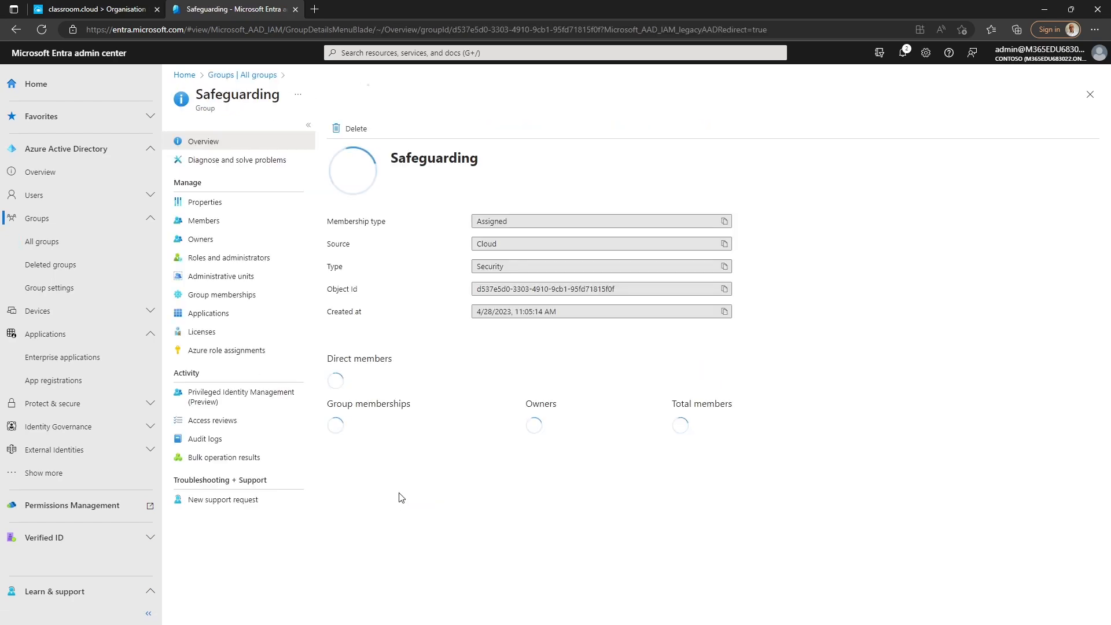
click(724, 288)
- Return to classroom.cloud, paste the copied object ID as the Safeguarding rule's AD Group ID value, and save the rule
click(92, 10)
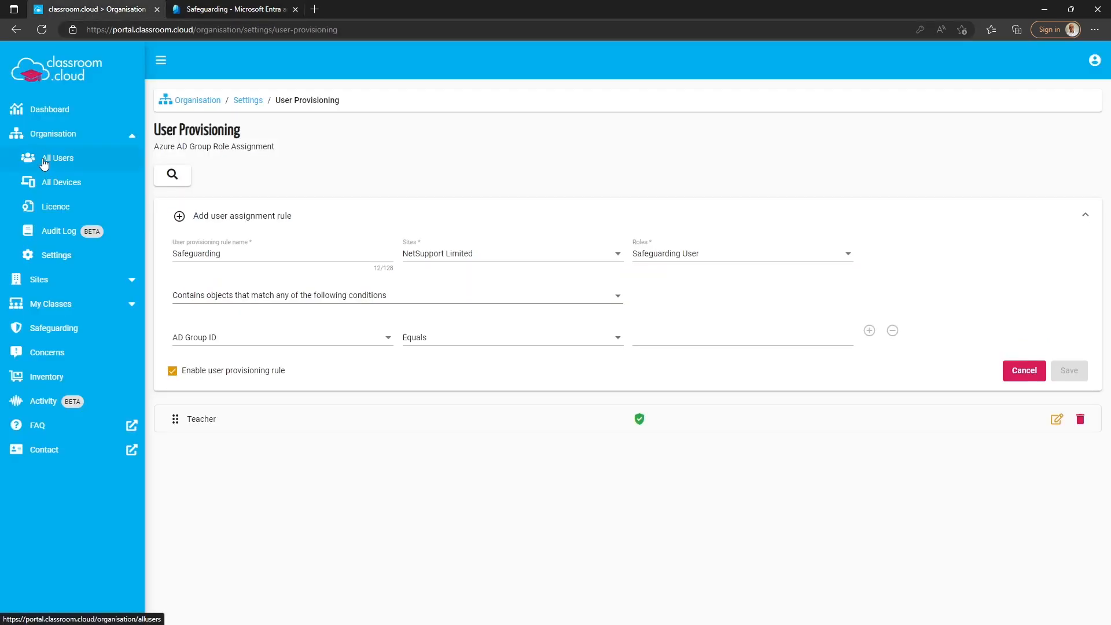
click(654, 338)
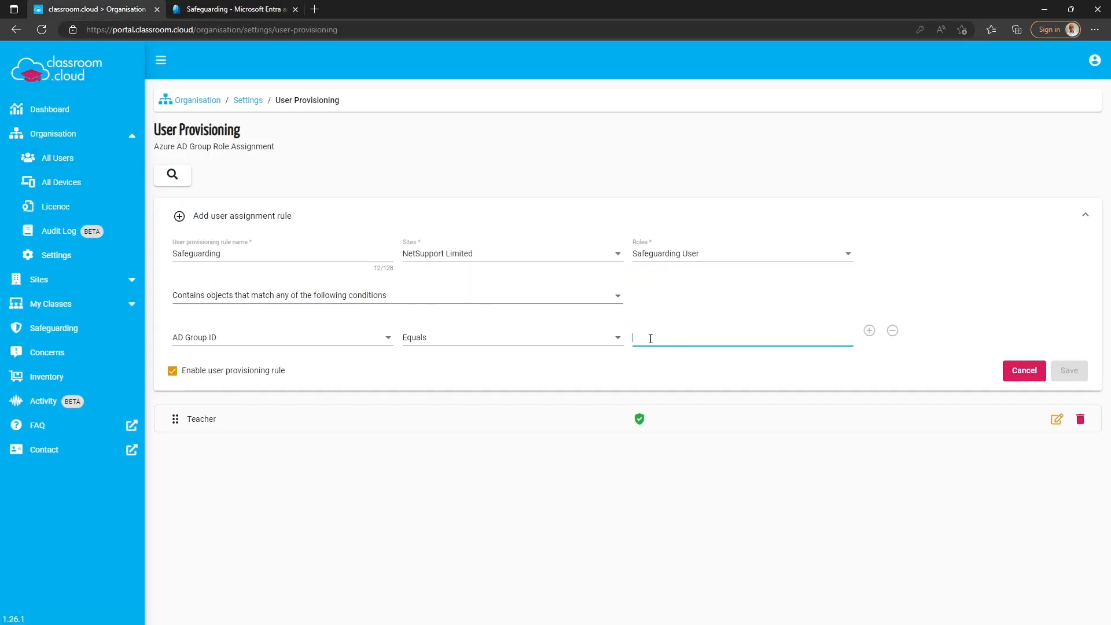
key(ctrl+v)
click(1068, 370)
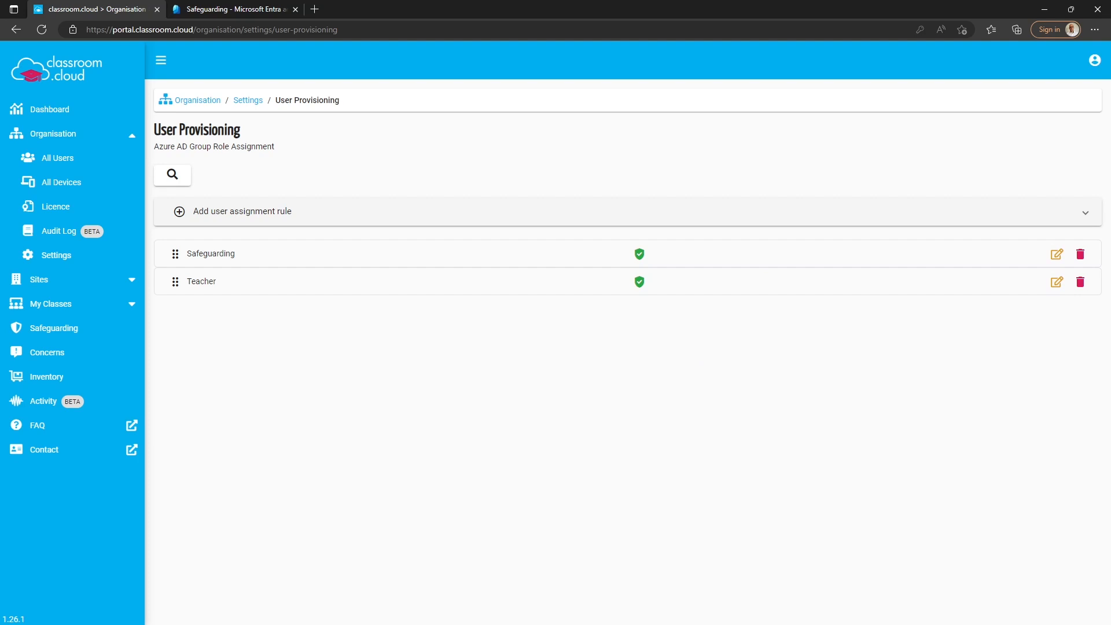
- Open the classroom.cloud website in a new InPrivate browser window
click(1094, 29)
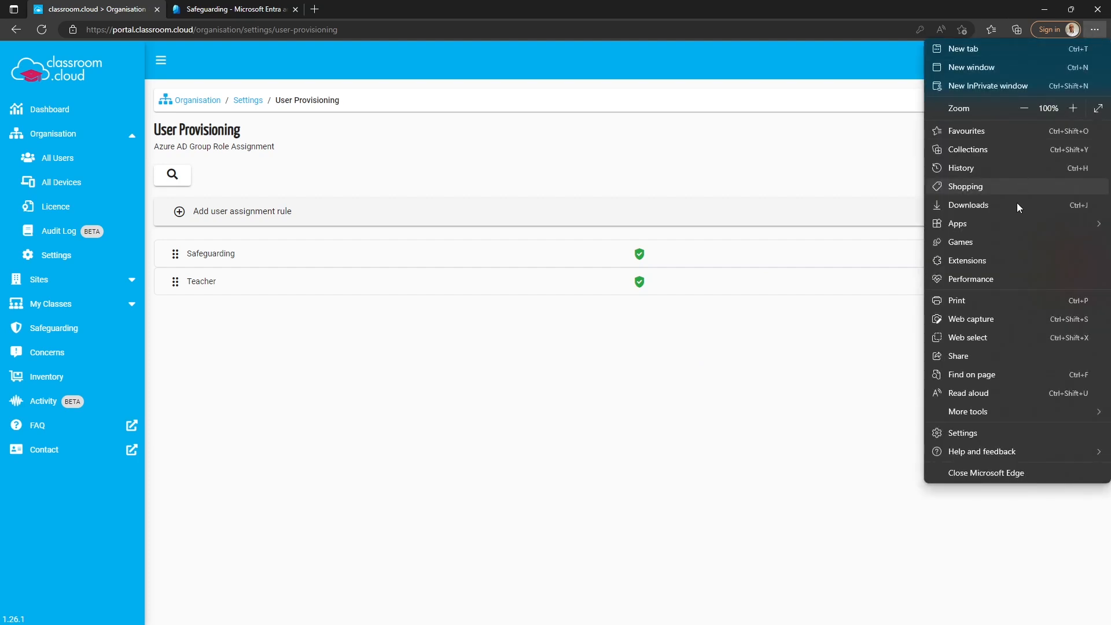
click(977, 90)
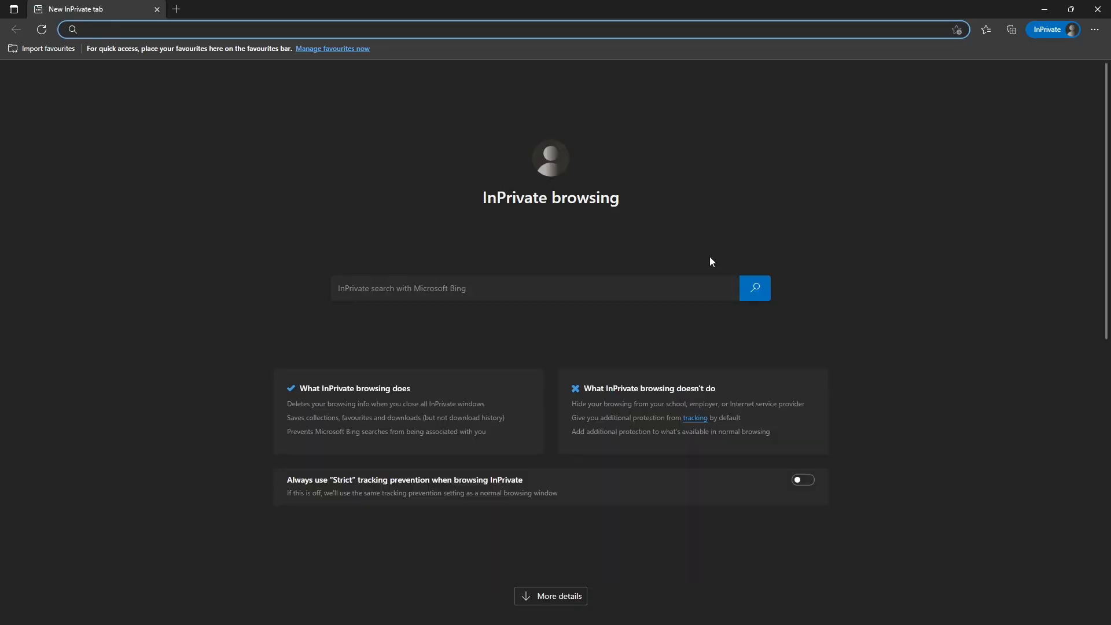
text(cl)
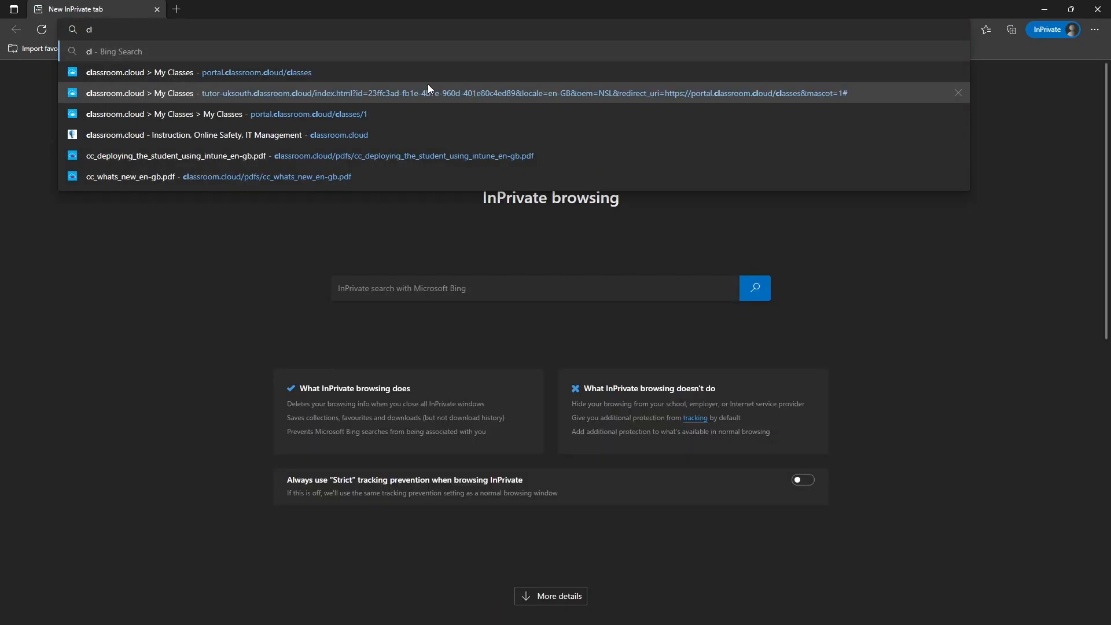
click(394, 131)
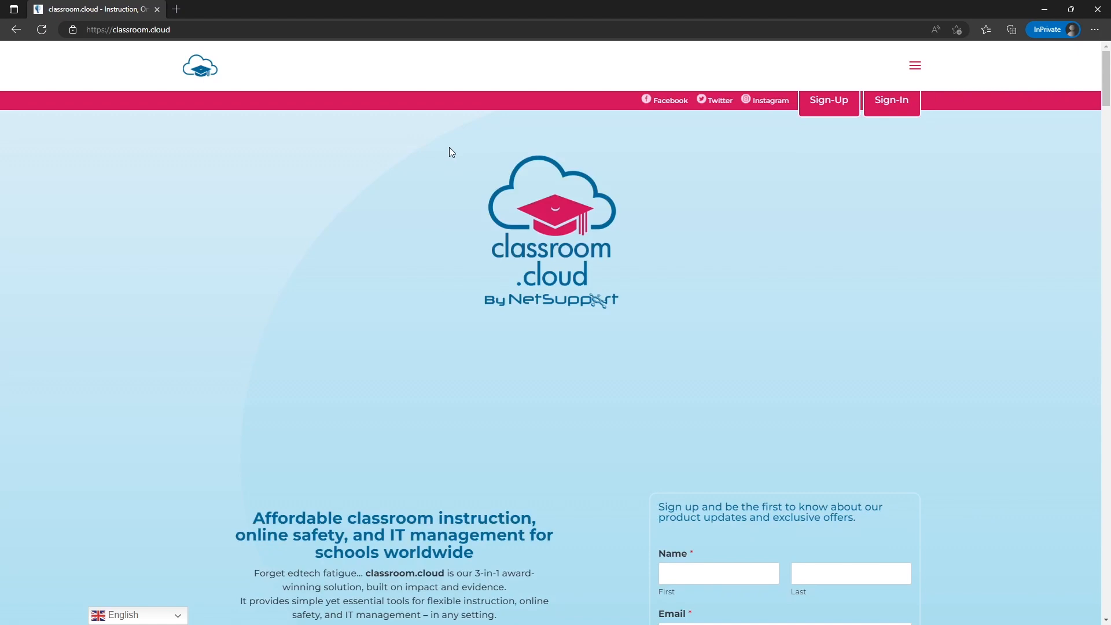
- Start signing in to classroom.cloud with Microsoft and submit the teacher account's email address
click(891, 105)
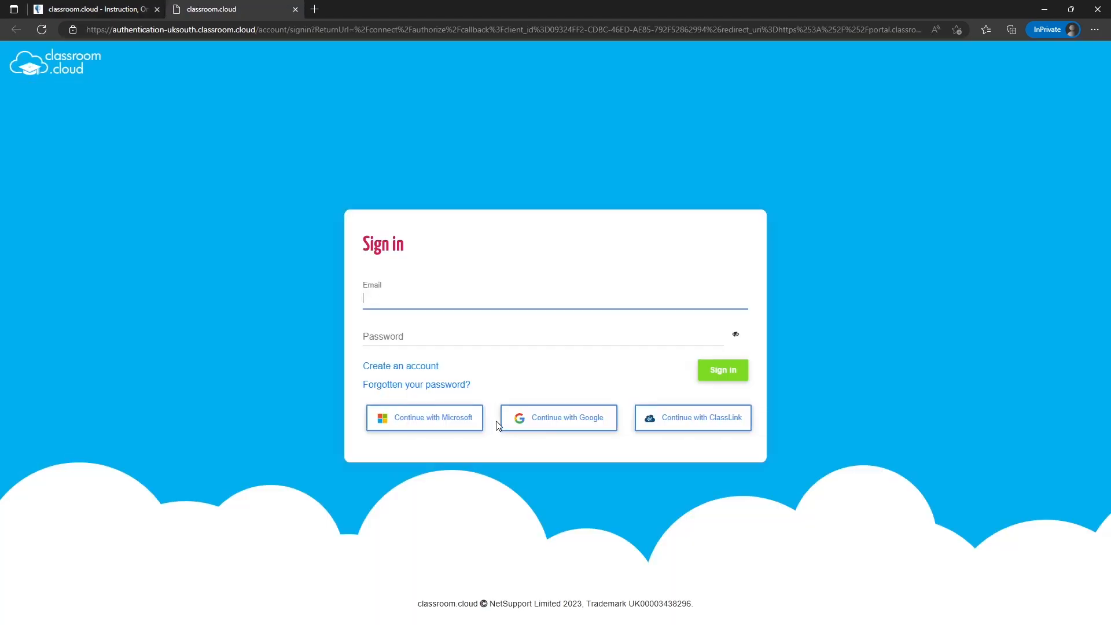
click(436, 428)
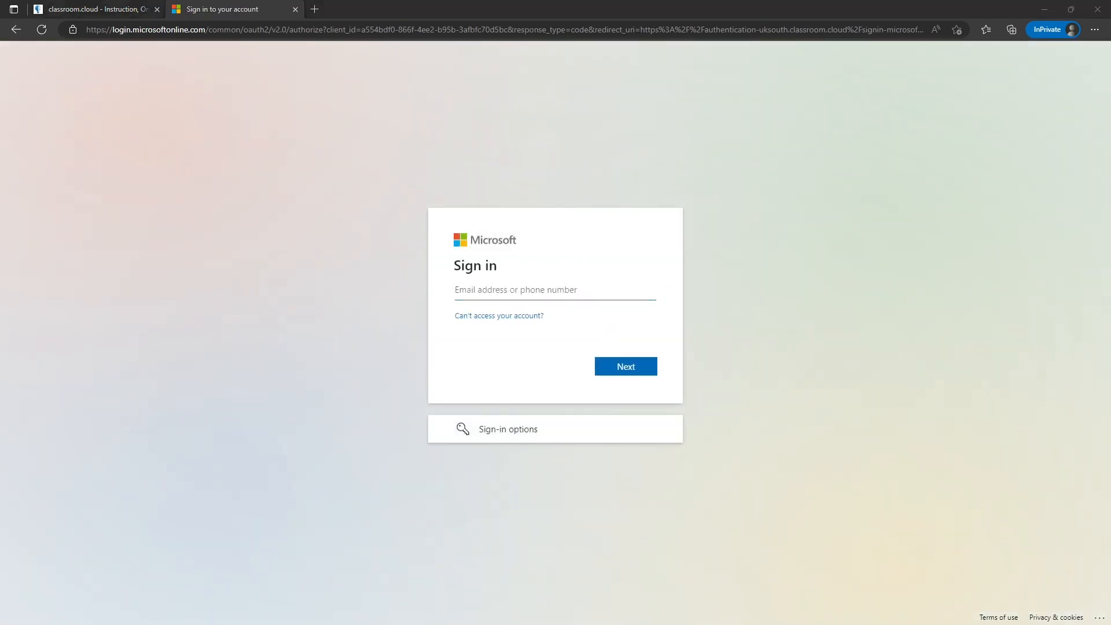
click(586, 292)
click(584, 294)
key(ctrl+v)
click(622, 370)
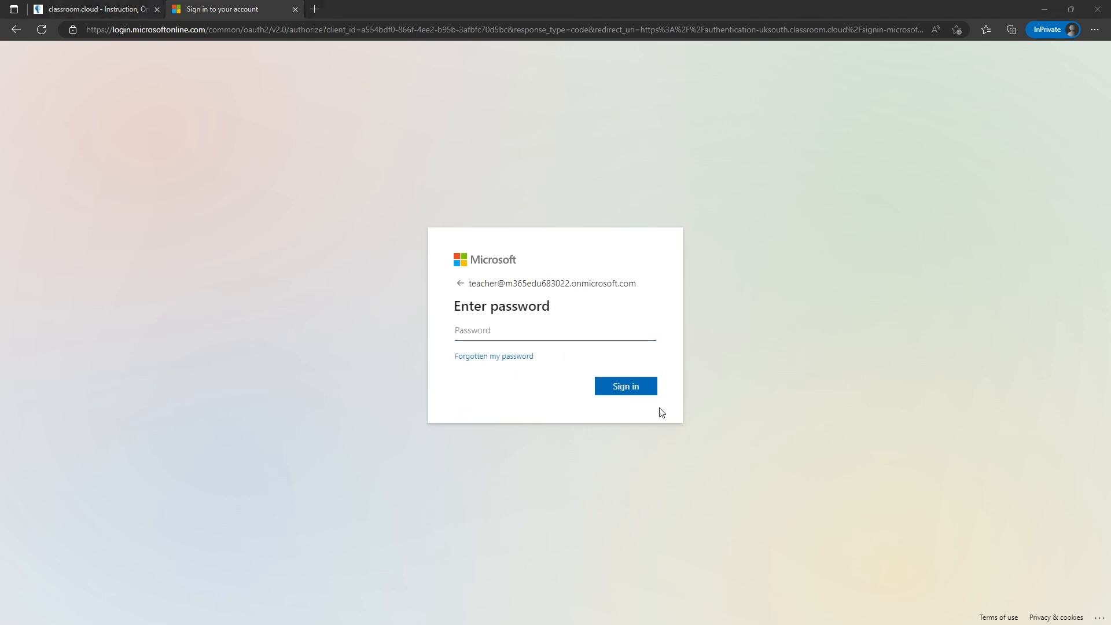
- Enter the teacher account's password and complete the Microsoft sign-in without staying signed in
click(603, 335)
key(ctrl+v)
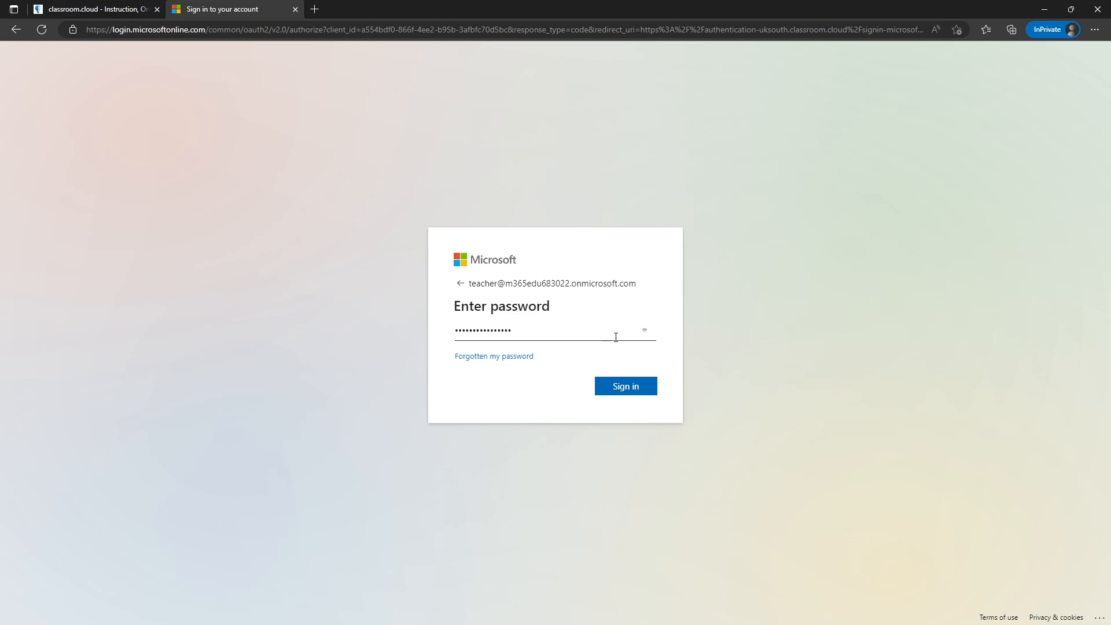
click(618, 392)
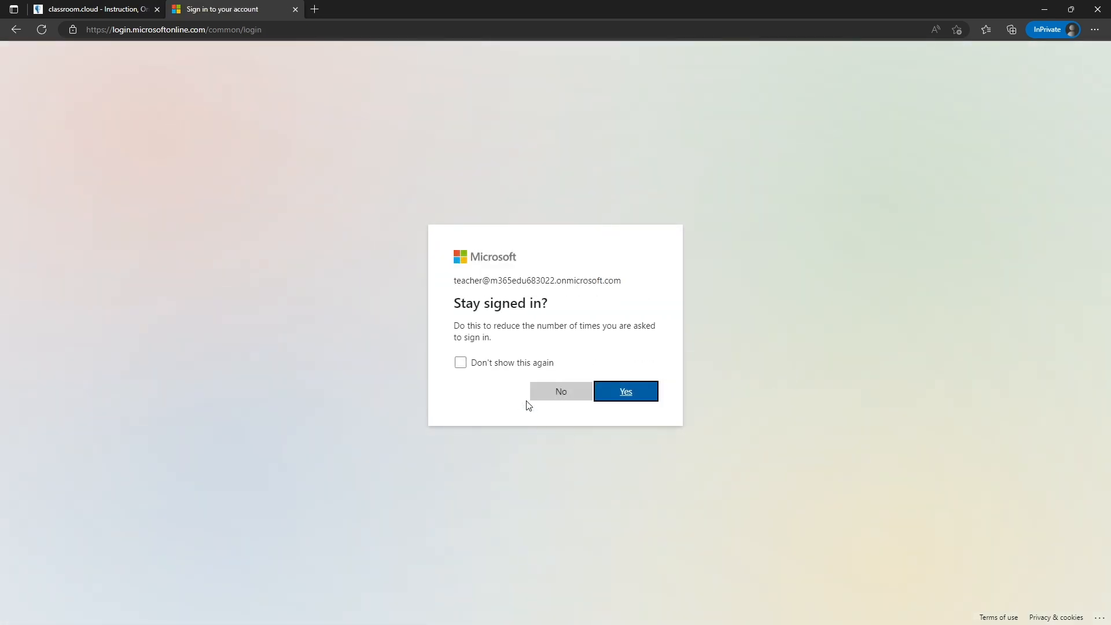
click(546, 391)
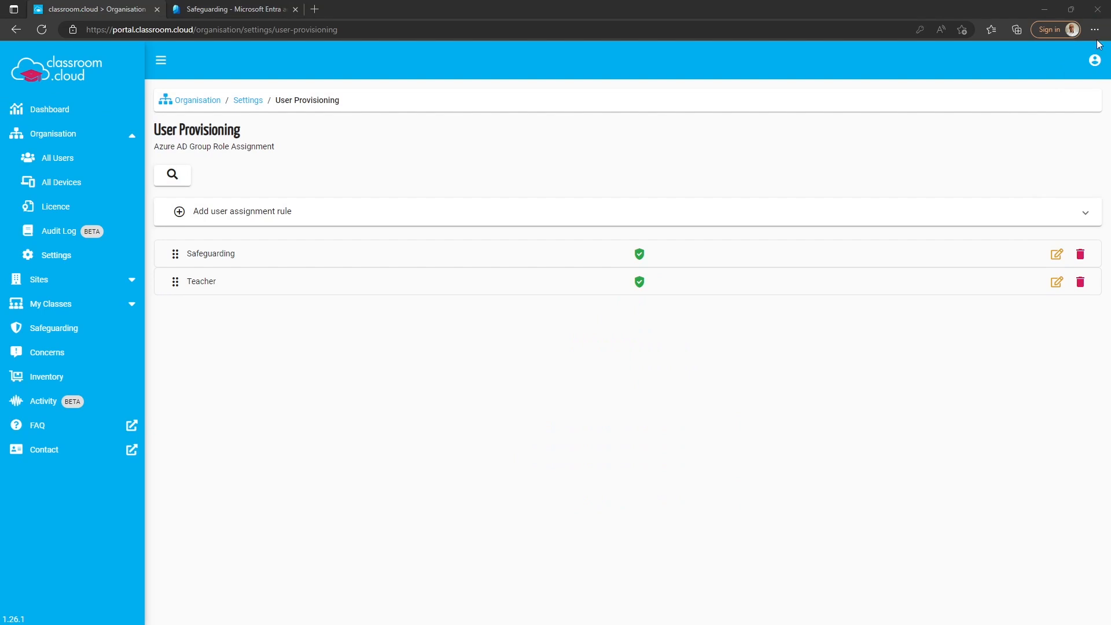
- Open classroom.cloud in a new InPrivate window and choose to sign in with Microsoft
click(1094, 30)
click(1016, 81)
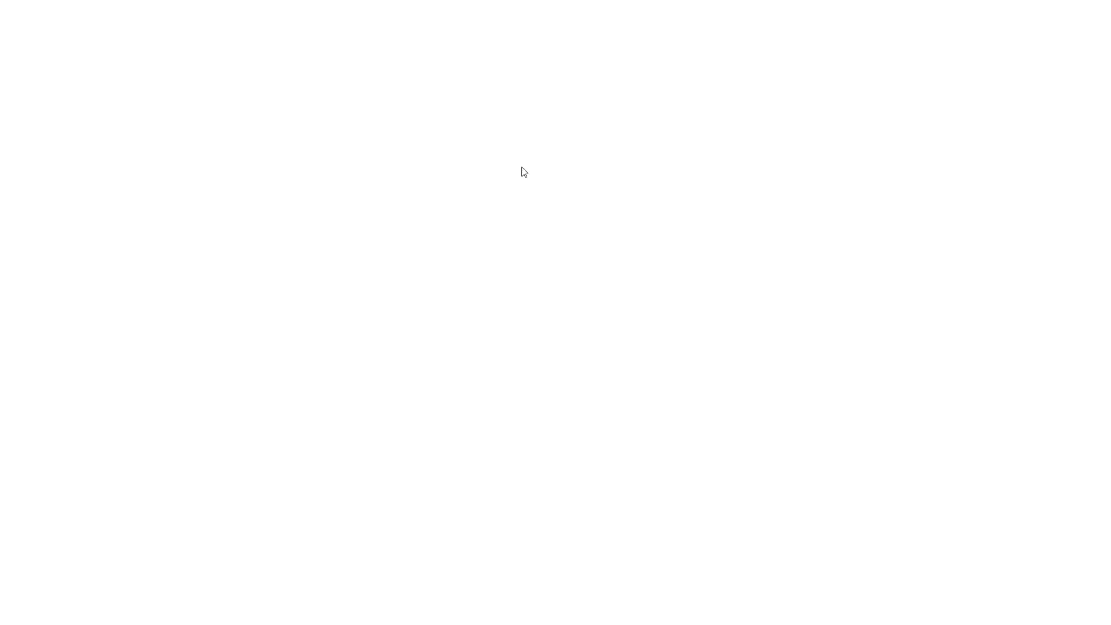
text(cl)
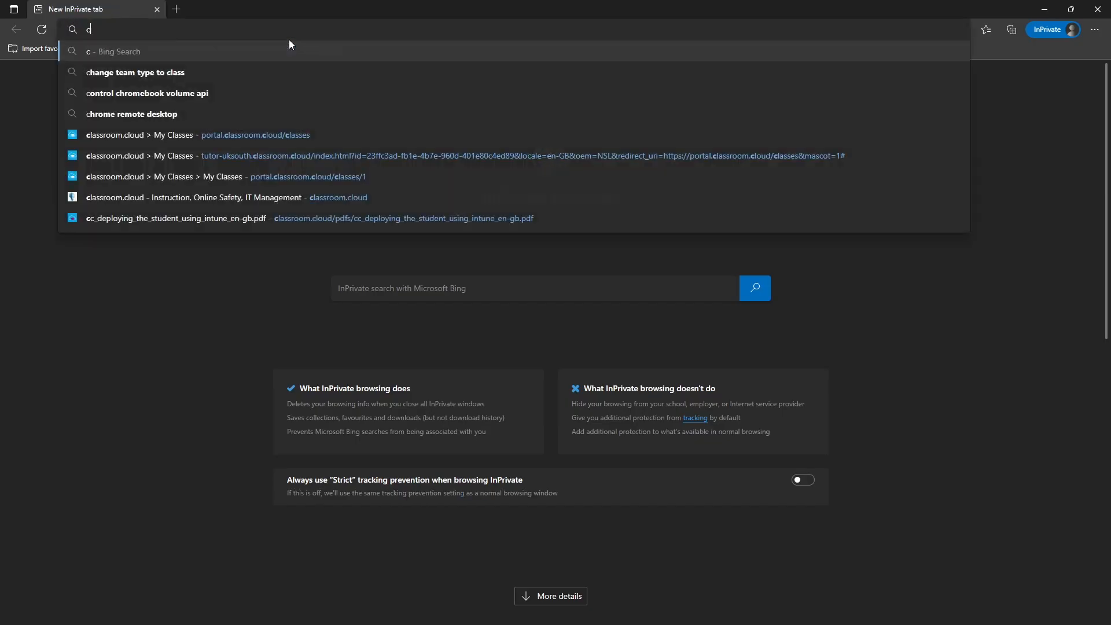
click(326, 131)
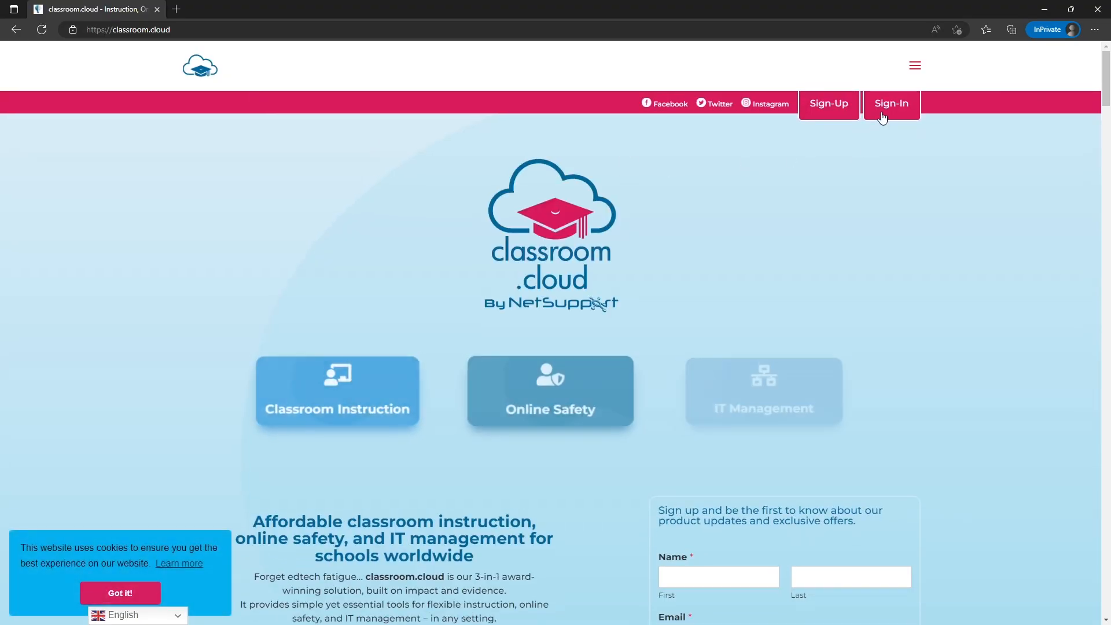
click(891, 102)
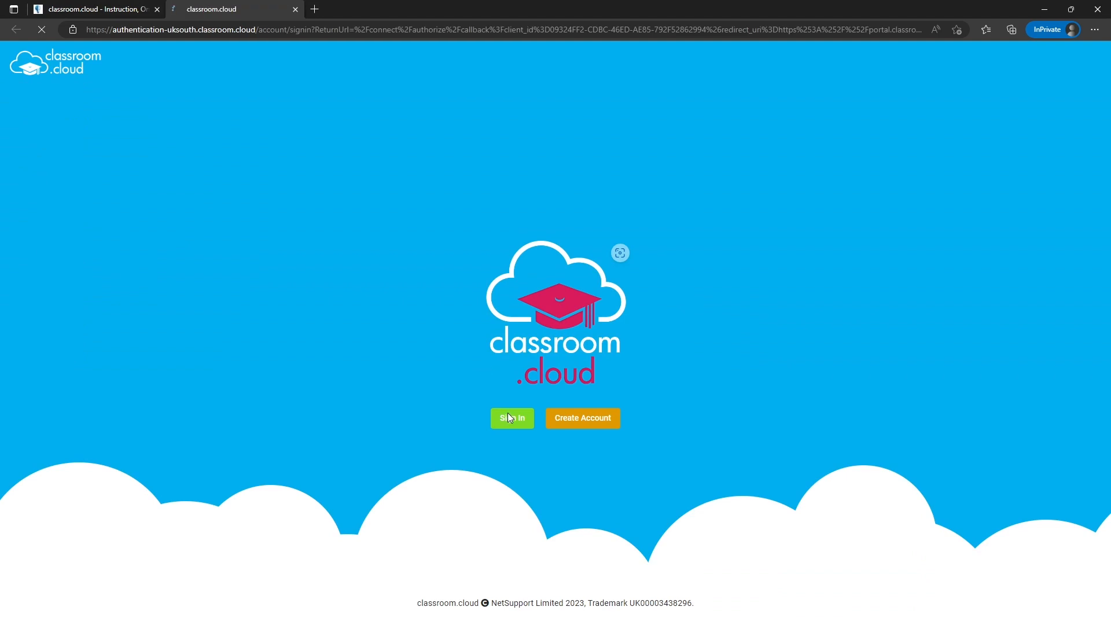
click(430, 427)
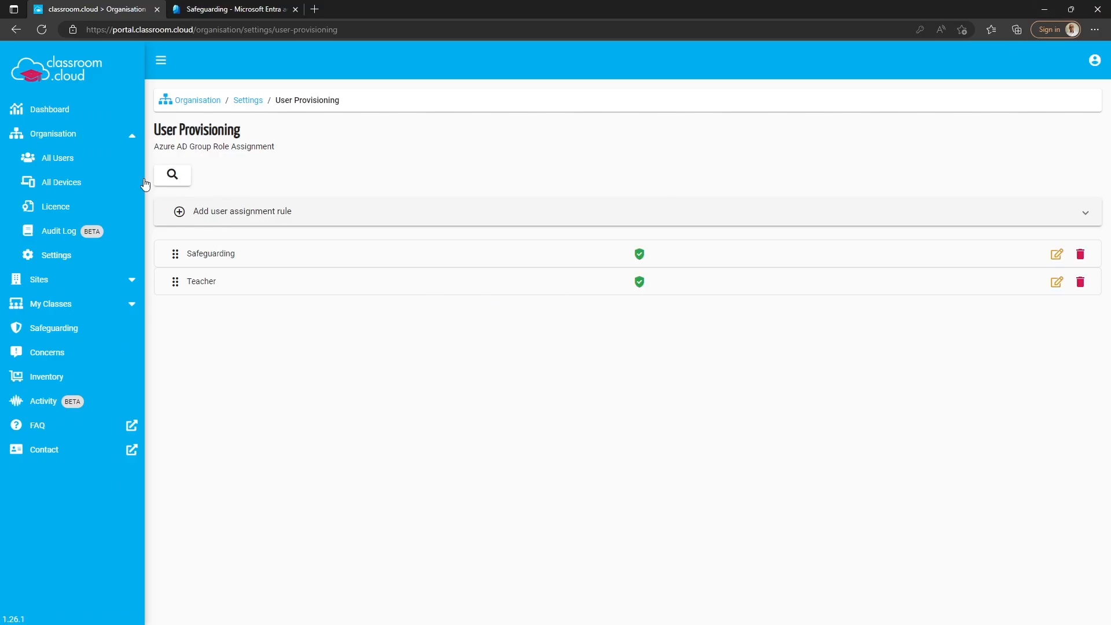
- Copy the safeguarding user's email address from the organisation's user list and return to the Microsoft sign-in page
click(81, 167)
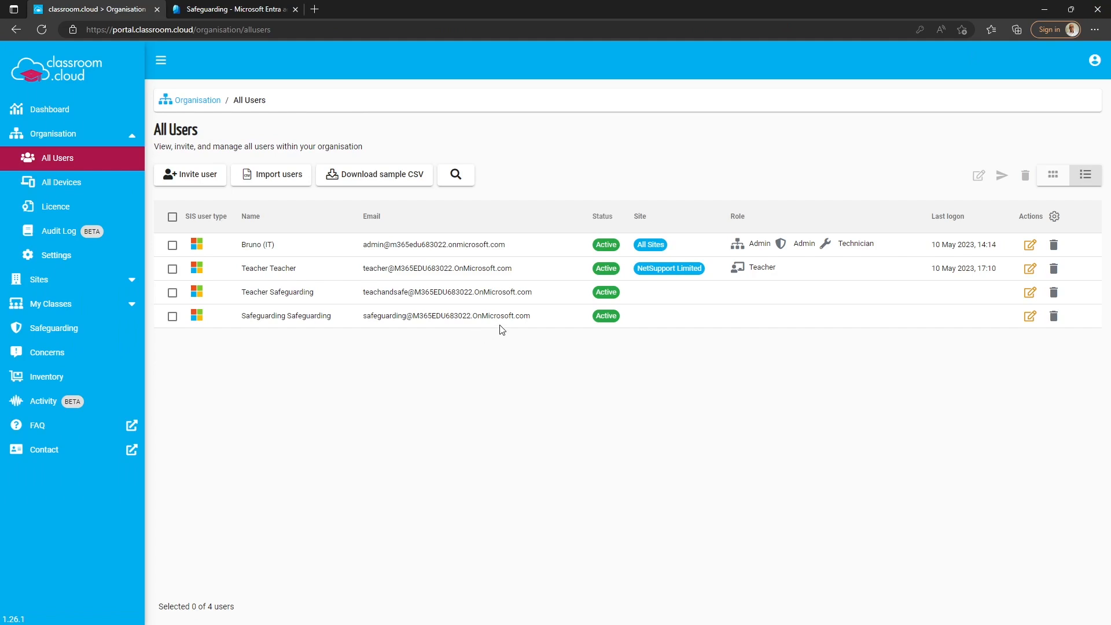
drag(530, 317, 362, 318)
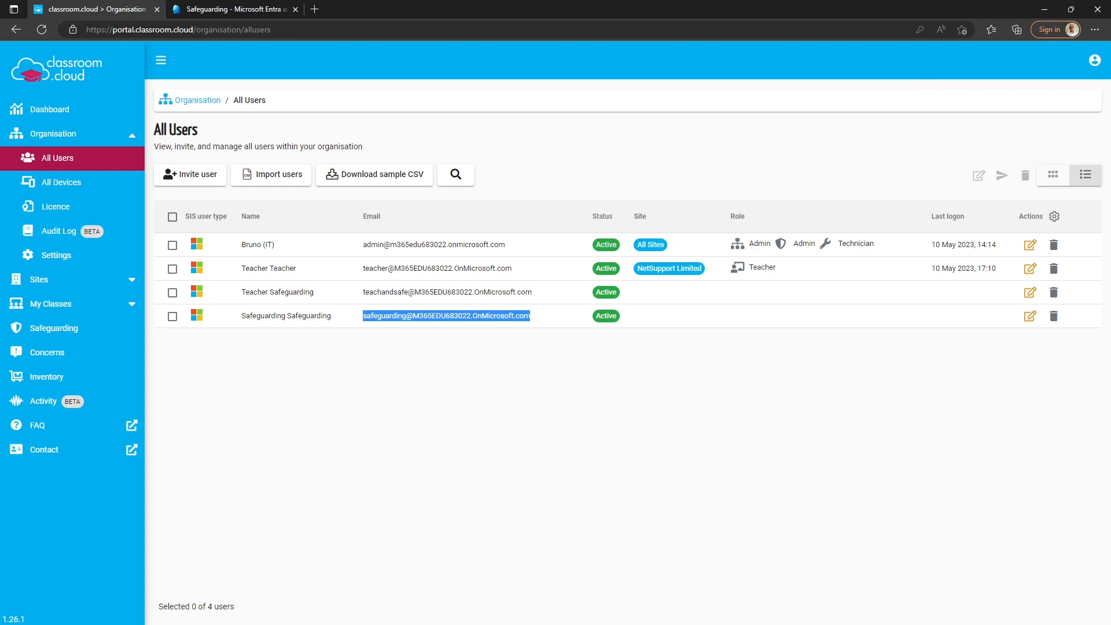
key(alt+Tab)
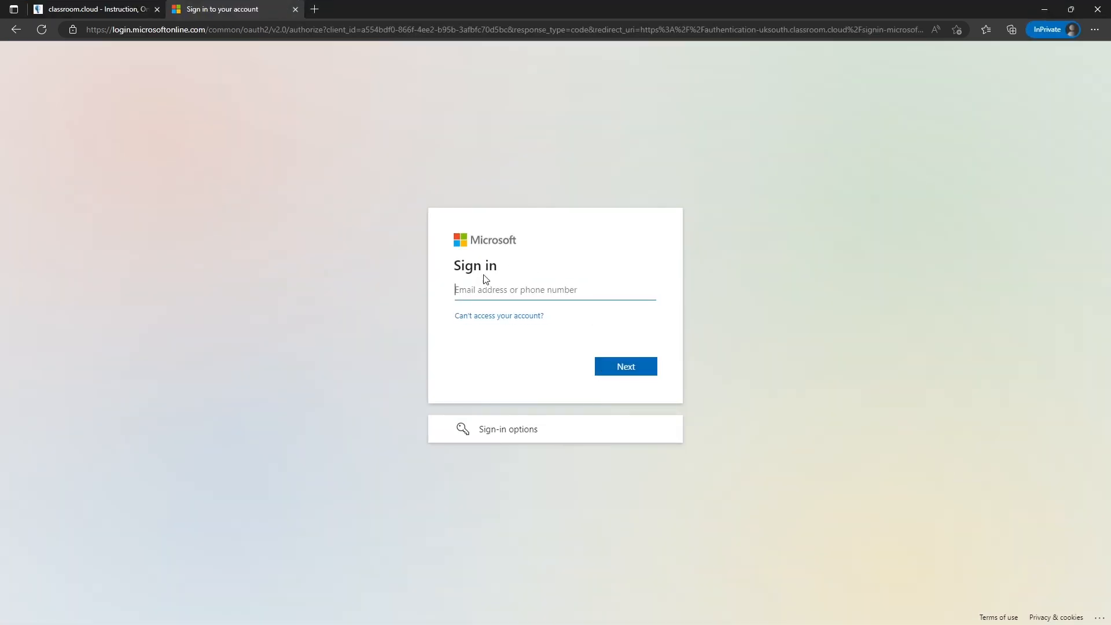
- Paste the copied safeguarding email as the sign-in name, remove the blank space before it, and submit it
key(ctrl+v)
click(664, 253)
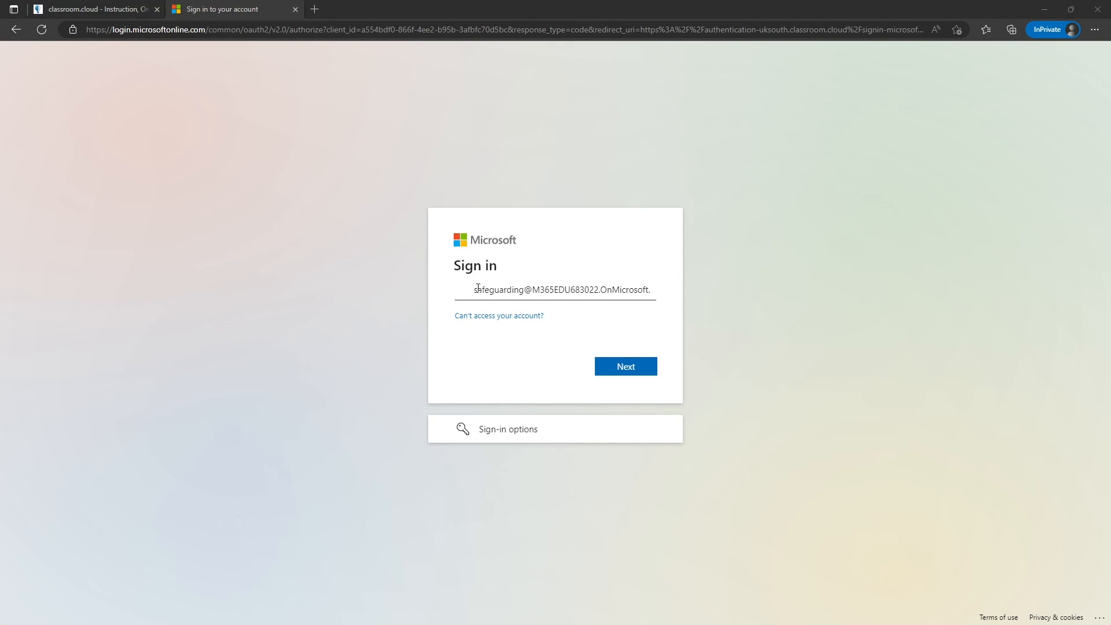
drag(475, 288, 382, 292)
key(BackSpace)
click(610, 365)
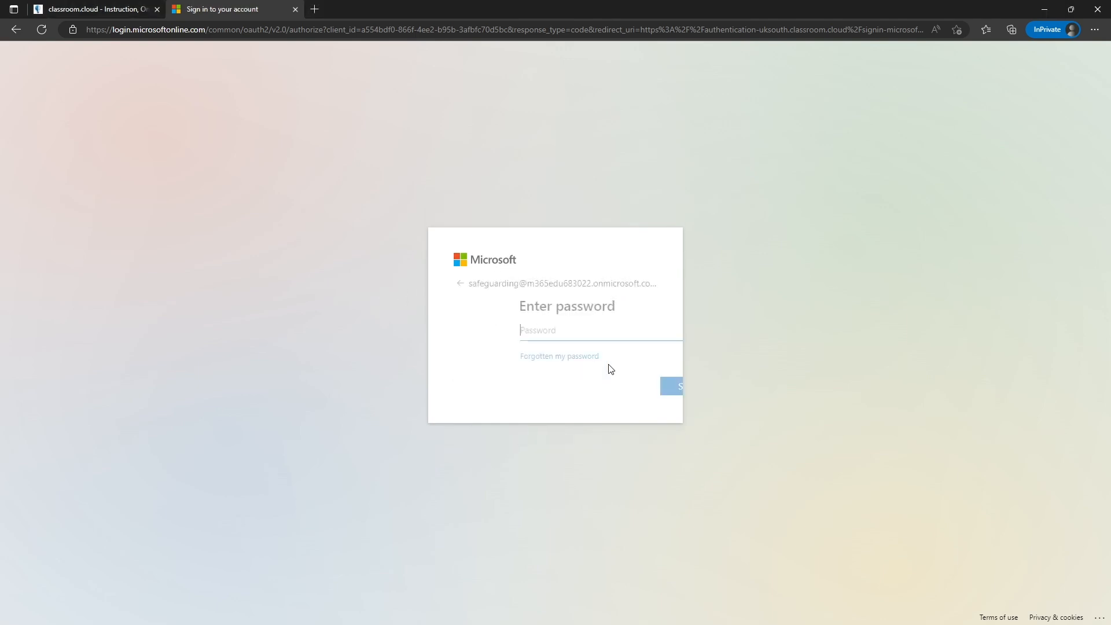
- Enter the safeguarding account's password and finish the Microsoft sign-in without staying signed in
key(ctrl+v)
click(617, 388)
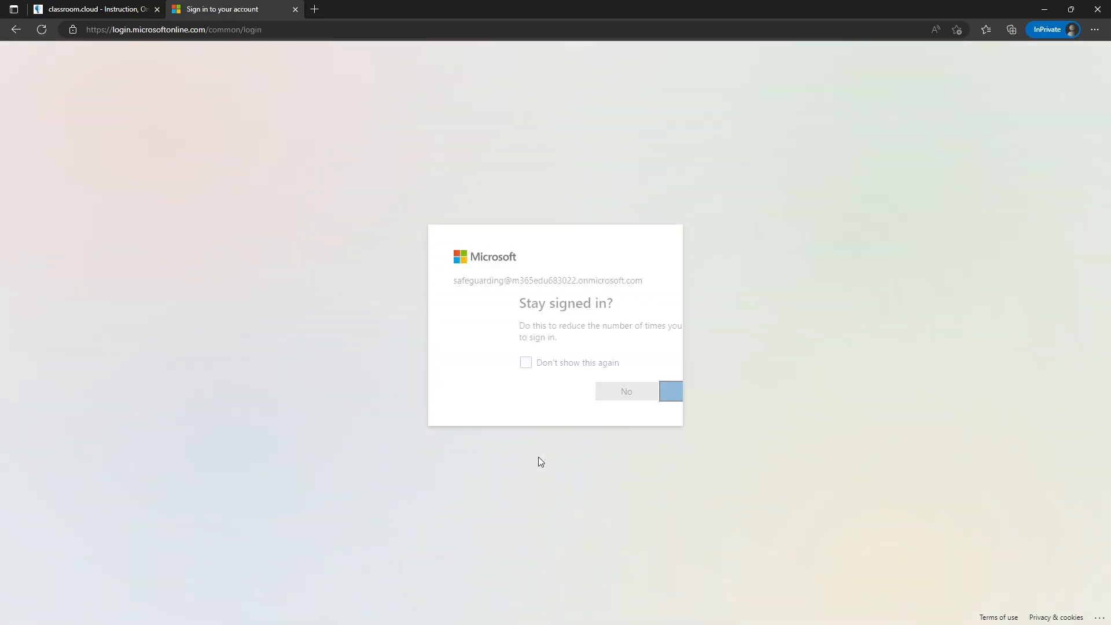
click(564, 391)
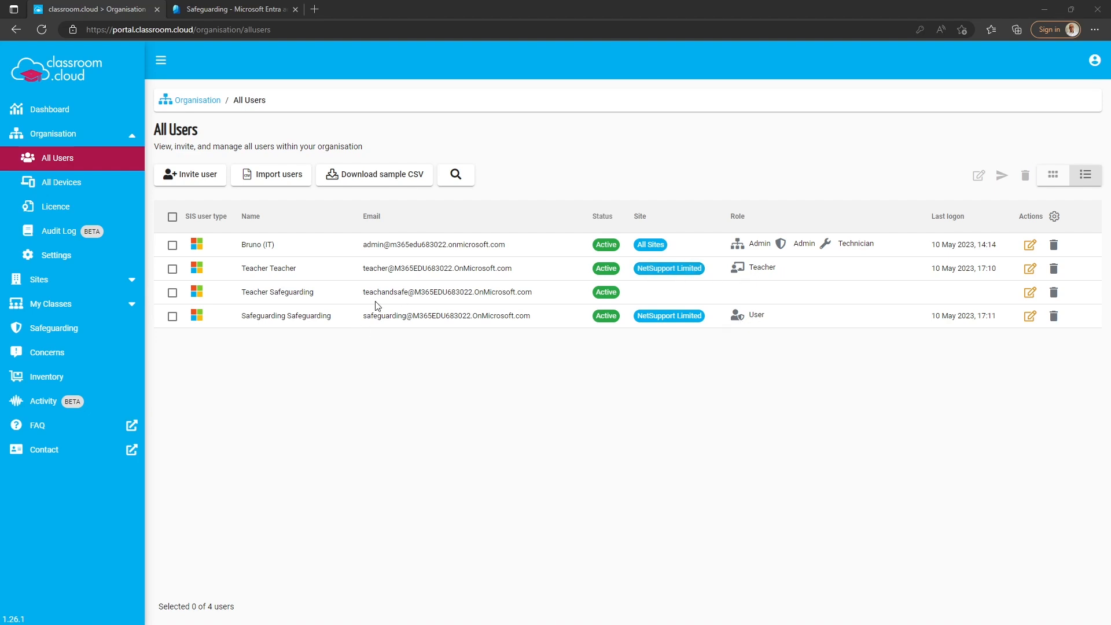
- Copy the combined teacher and safeguarding user's email address and start a classroom.cloud sign-in with Microsoft in a new InPrivate window
drag(365, 293, 517, 293)
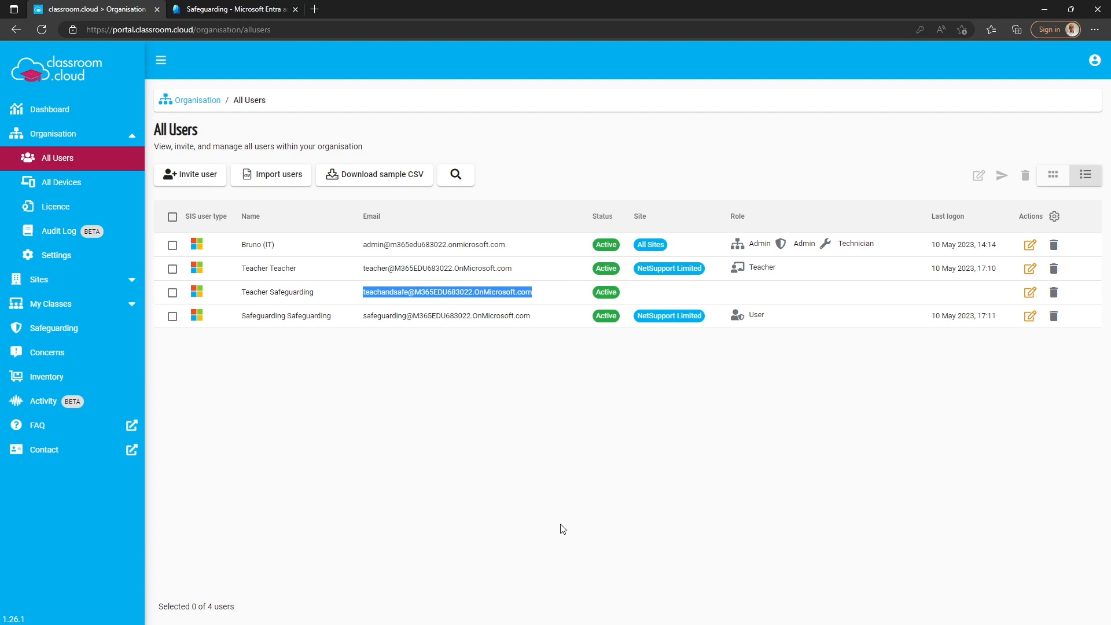
click(1094, 30)
click(1033, 90)
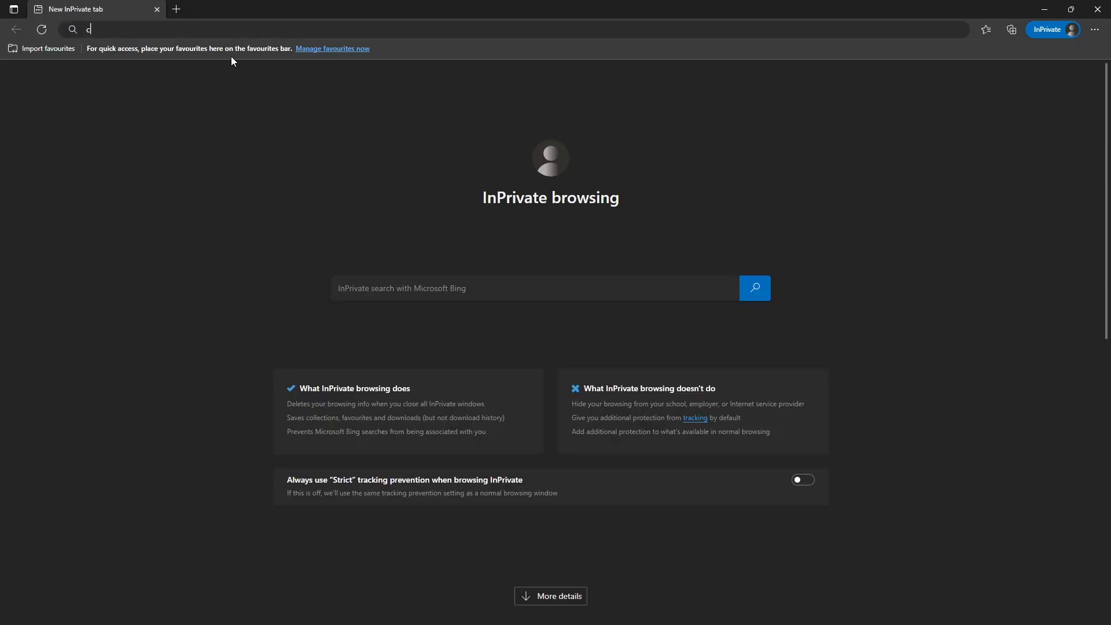
text(cl)
click(273, 134)
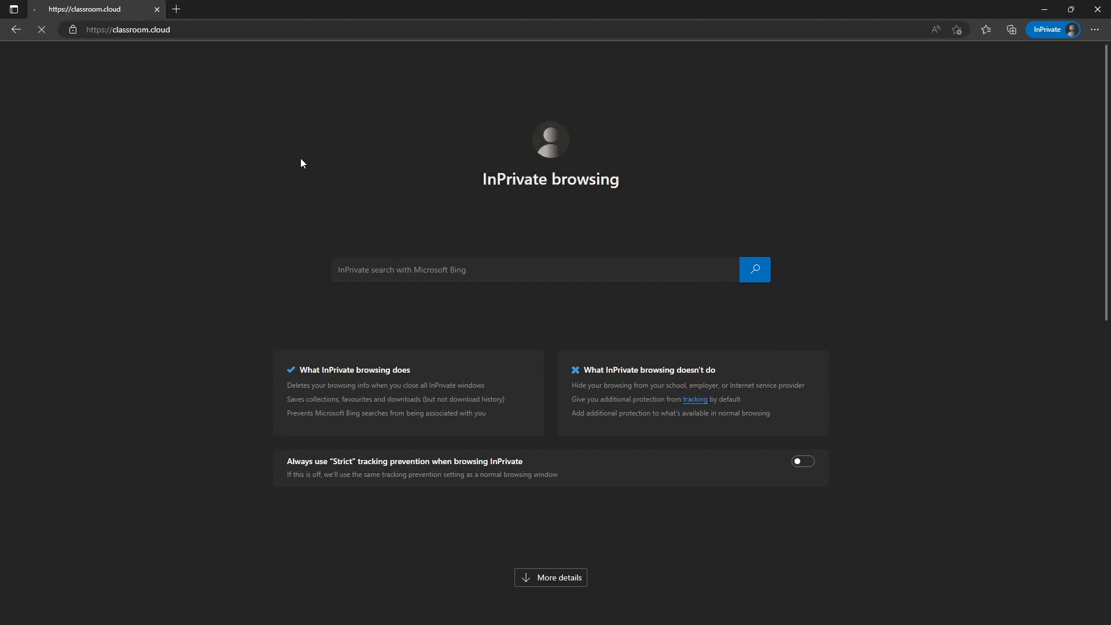
click(884, 117)
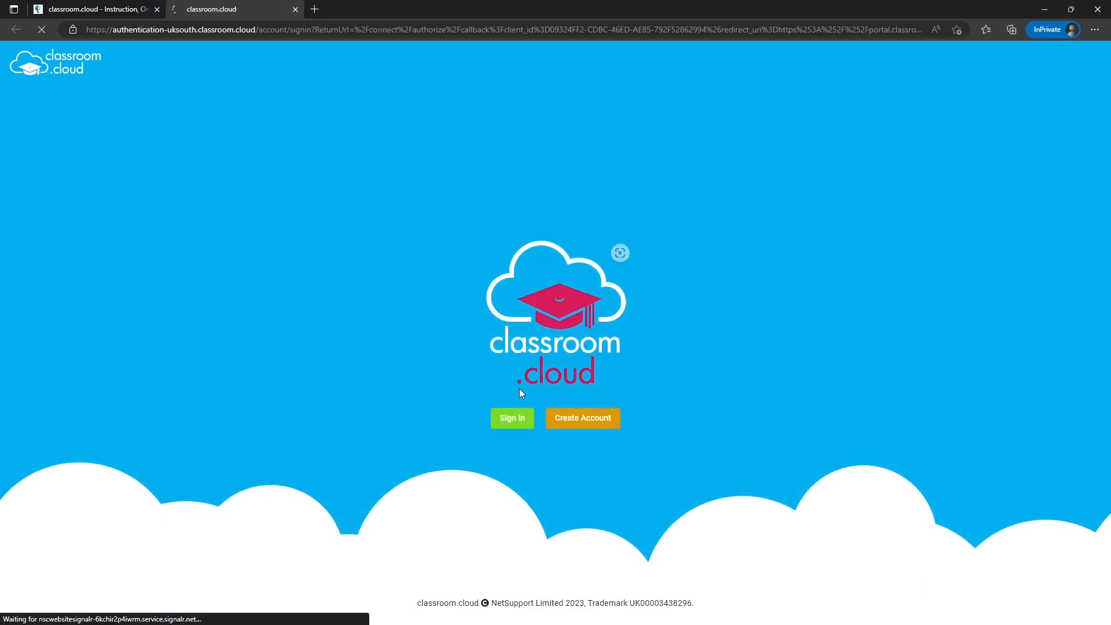
click(434, 418)
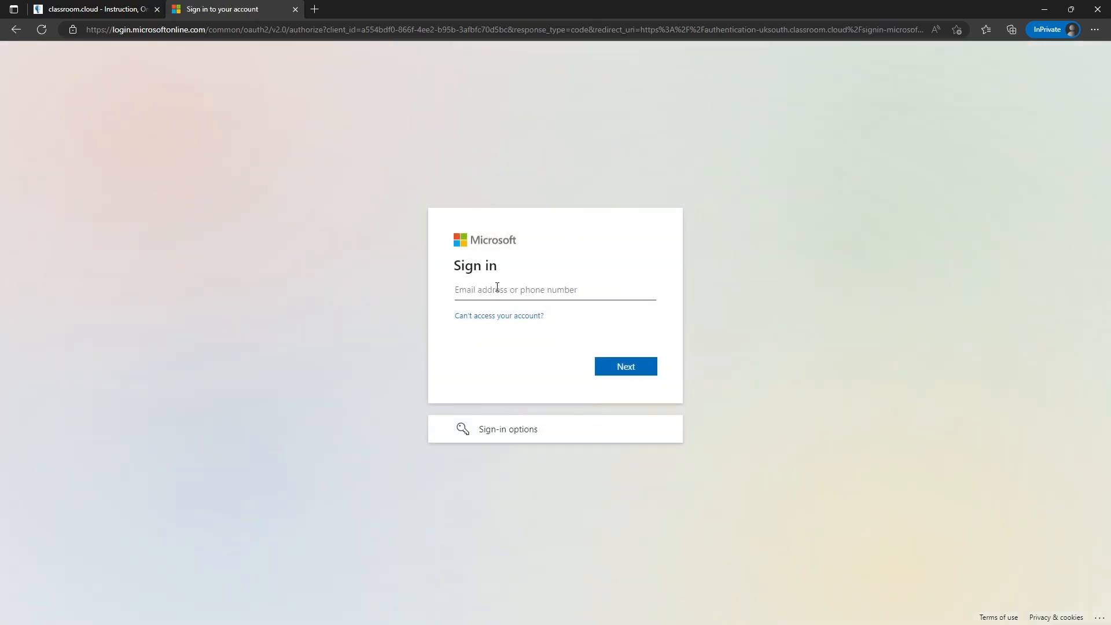
- Paste the combined teacher and safeguarding user's email address as the sign-in name and submit it
key(ctrl+v)
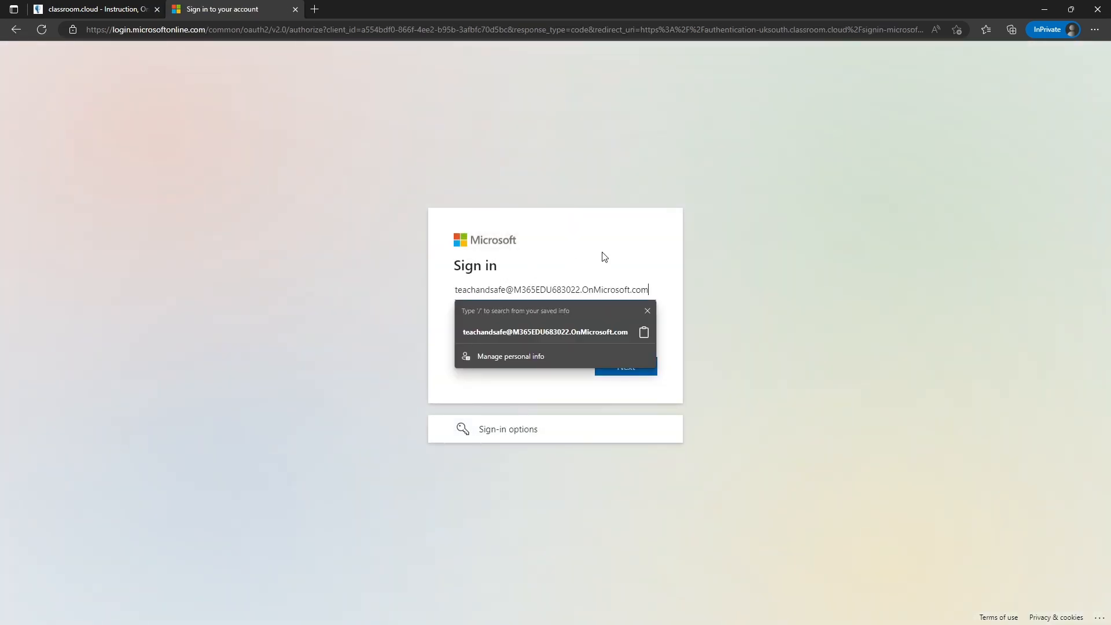
click(646, 310)
click(620, 367)
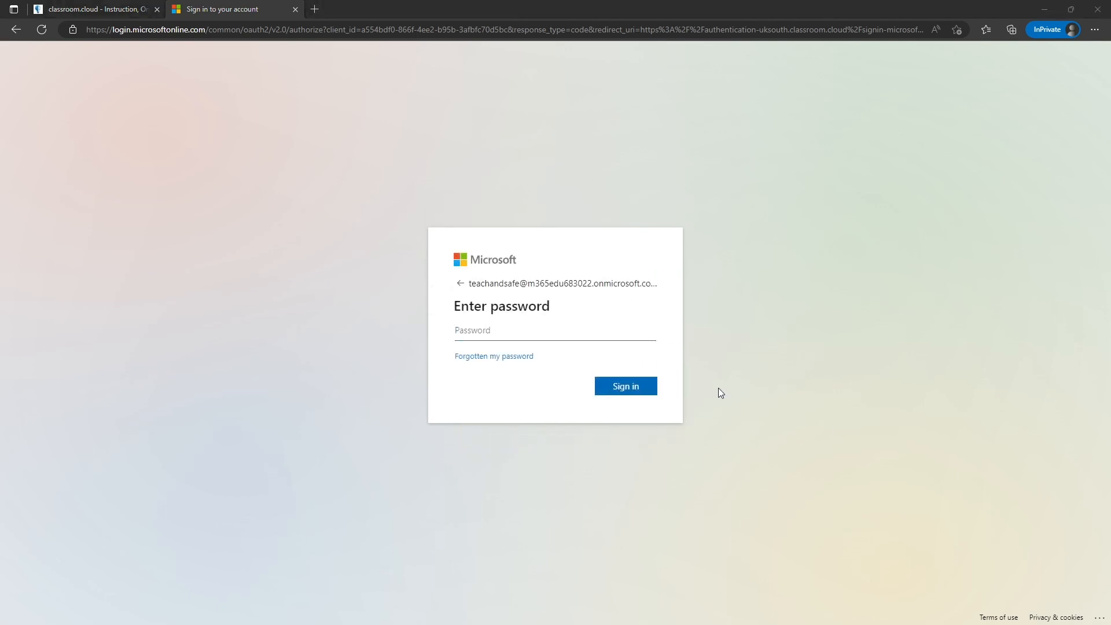
- Enter the password for the combined teacher and safeguarding account and sign in without staying signed in
click(595, 333)
key(ctrl+v)
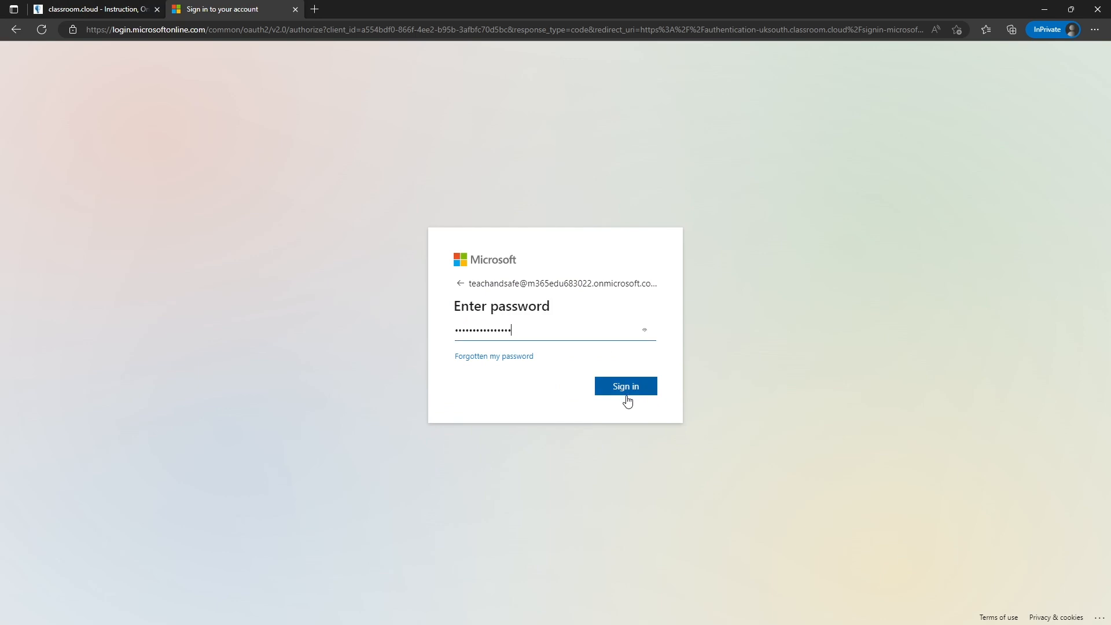
click(625, 388)
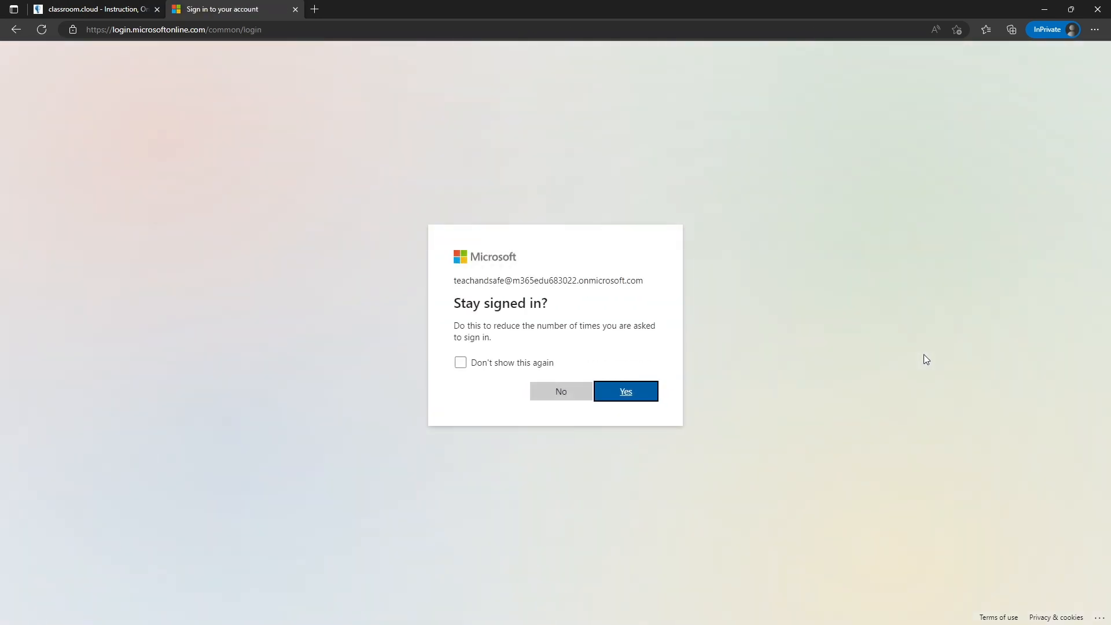
click(556, 392)
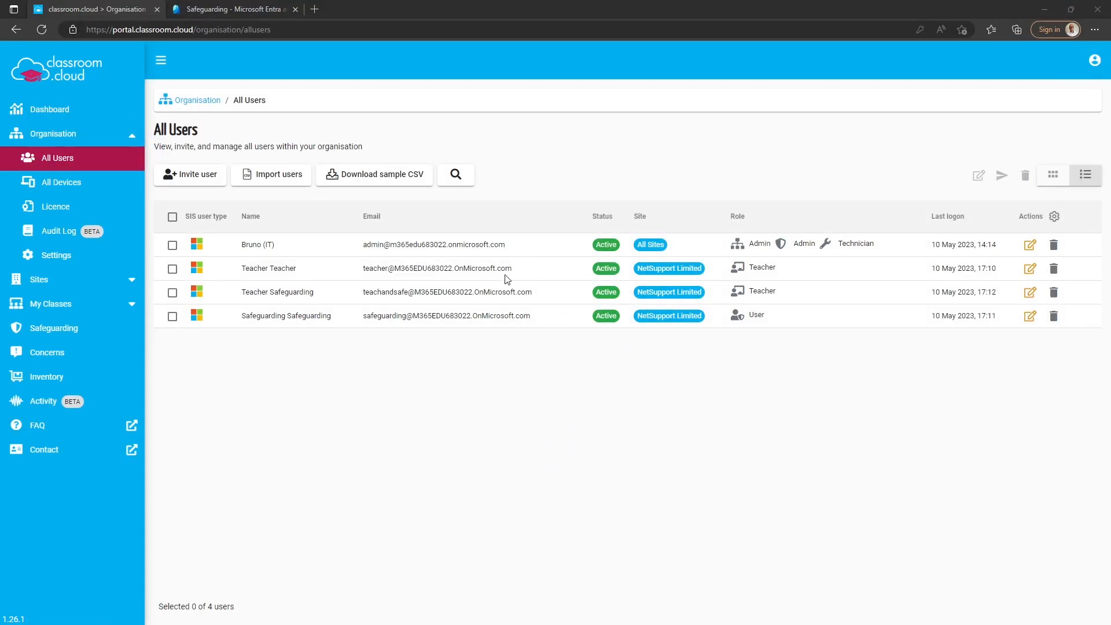
- In the organisation's User Provisioning settings, start a new user assignment rule named Teacher and Safeguarding
click(73, 259)
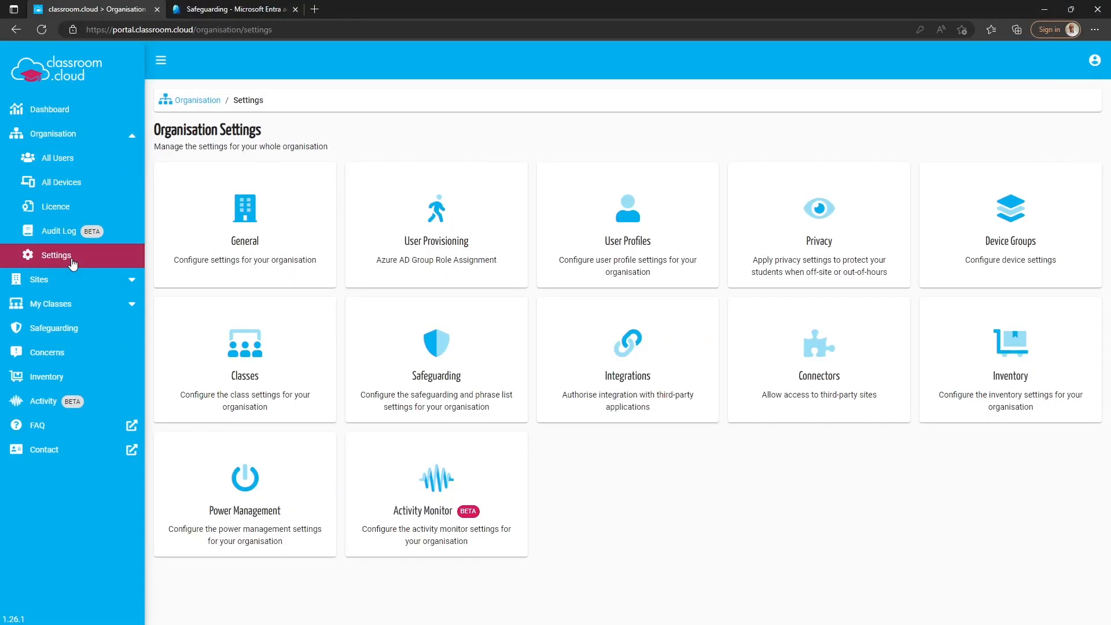
click(456, 230)
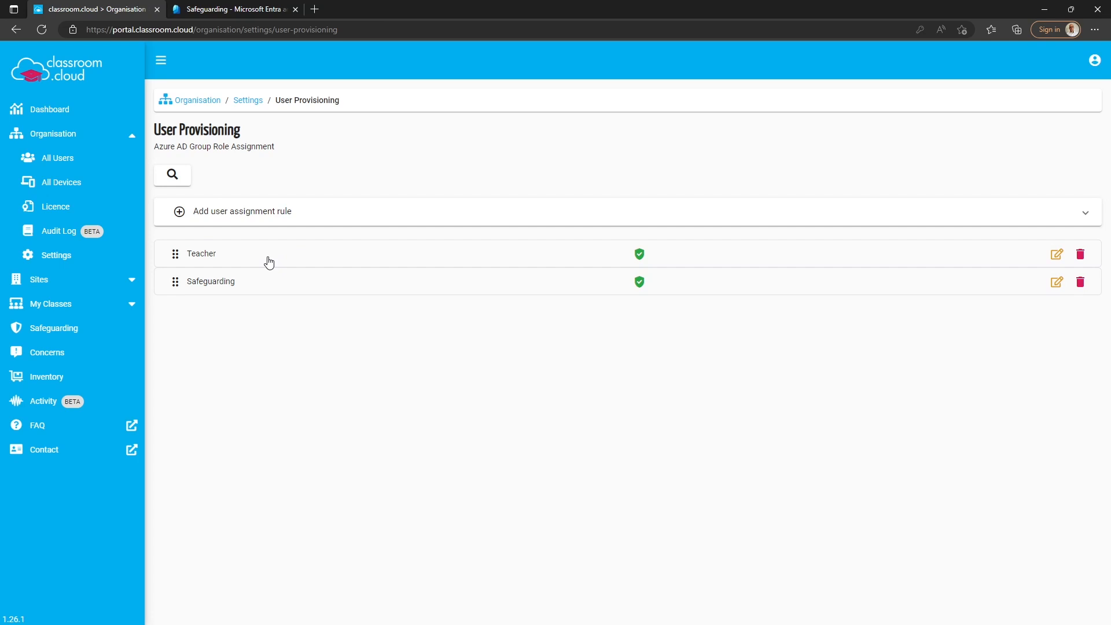
click(179, 213)
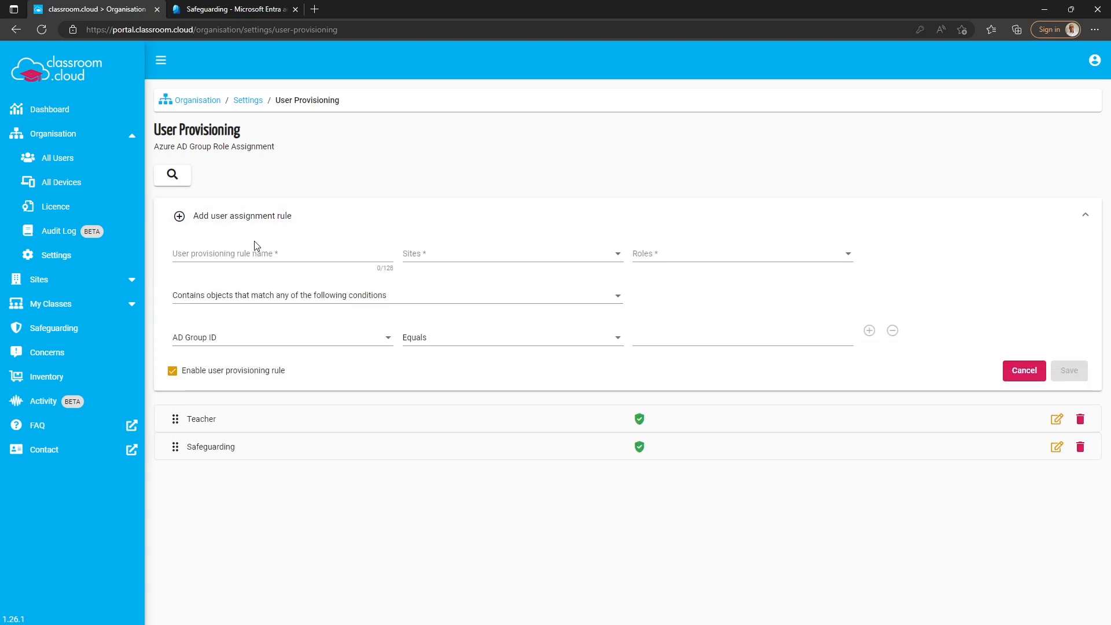
click(249, 251)
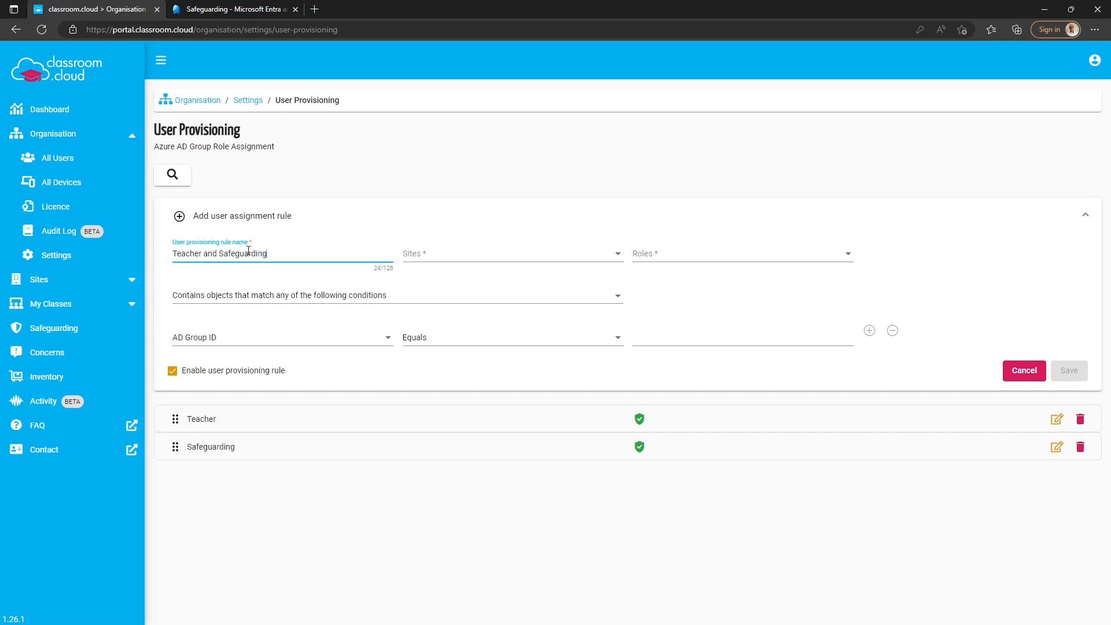
- Assign the new rule to the NetSupport Limited site with the Teacher and Safeguarding User roles
click(493, 254)
click(491, 255)
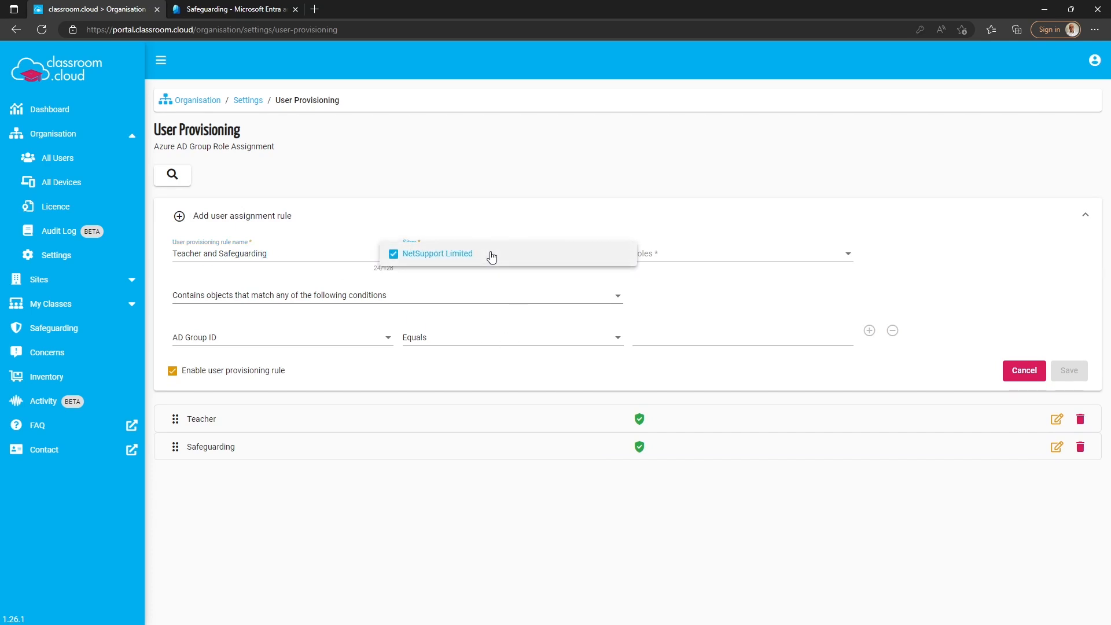
click(683, 276)
click(674, 258)
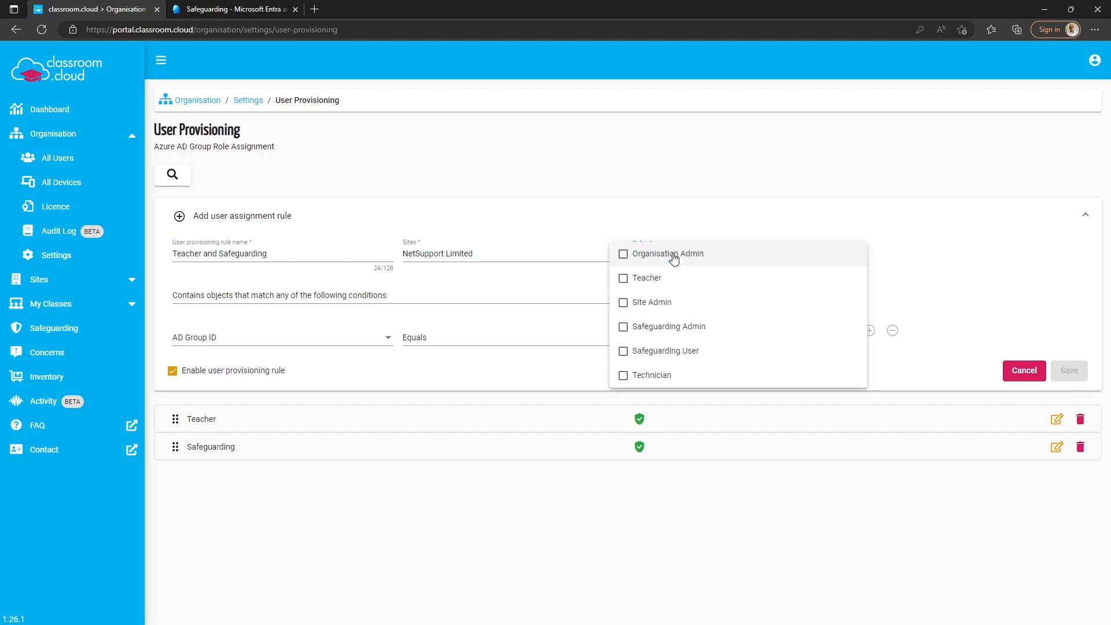
click(662, 280)
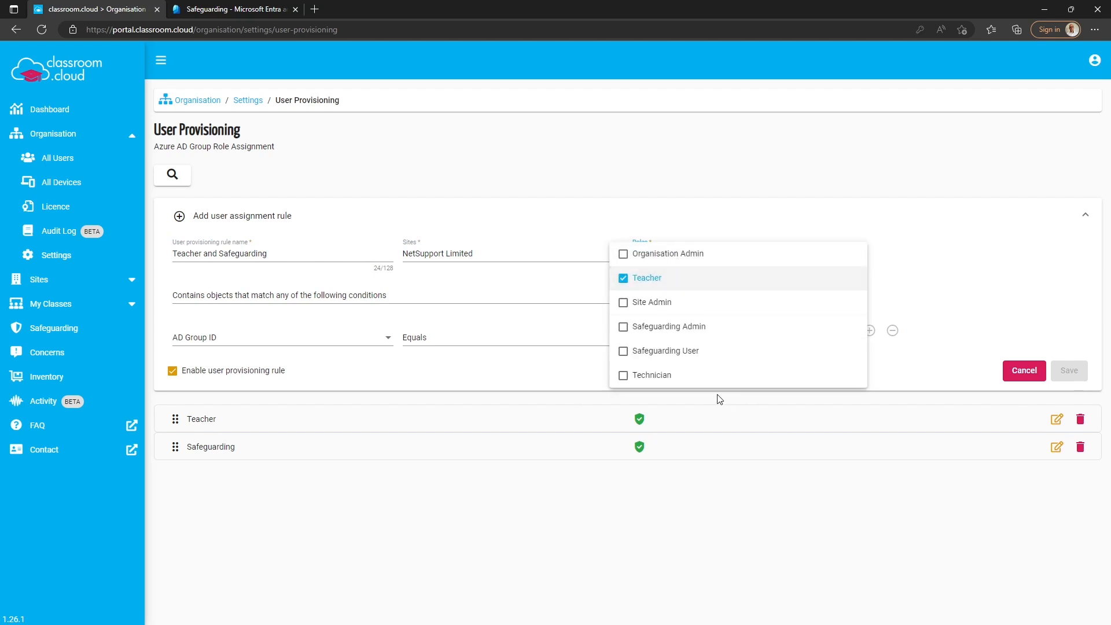
click(689, 353)
click(970, 280)
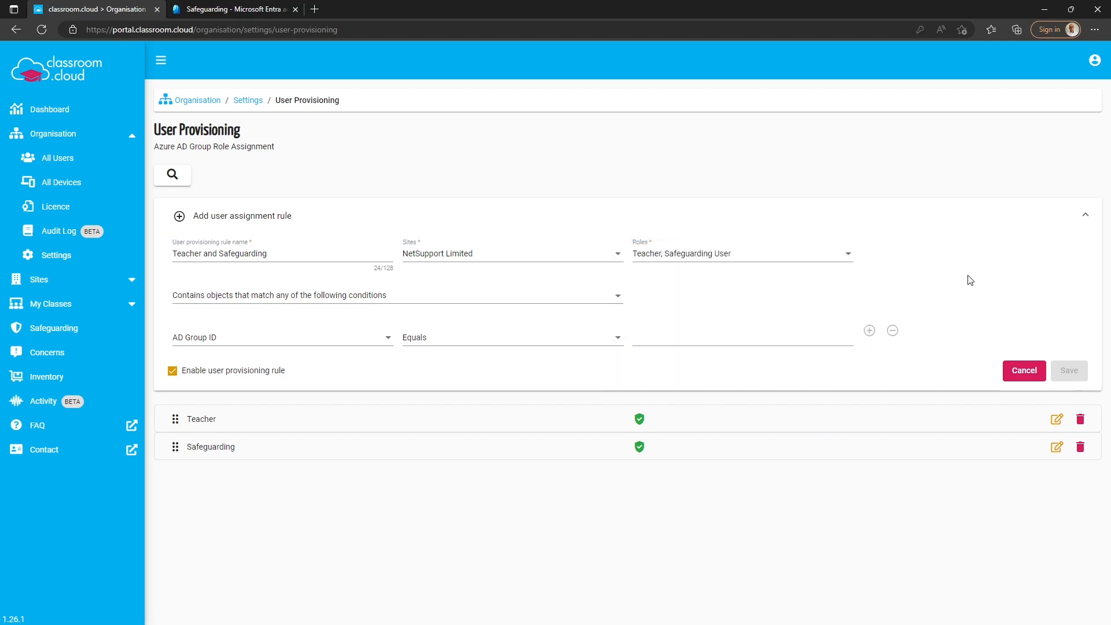
- Make the rule match all conditions and set its AD Group ID condition to the Safeguarding group's object ID copied from Microsoft Entra
click(457, 300)
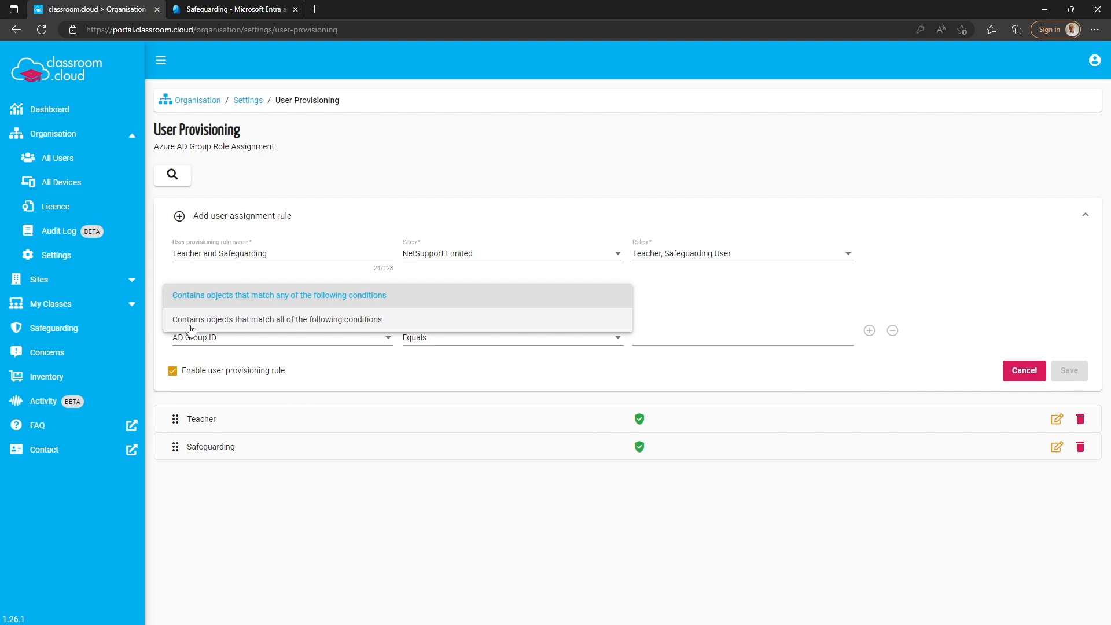
click(298, 322)
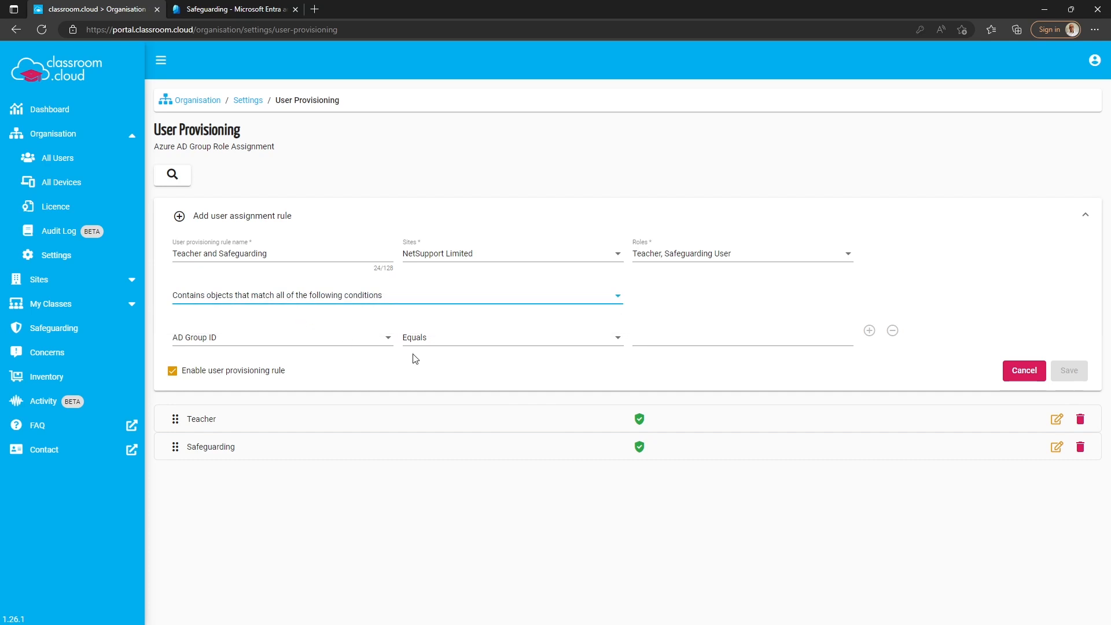
click(243, 10)
click(724, 289)
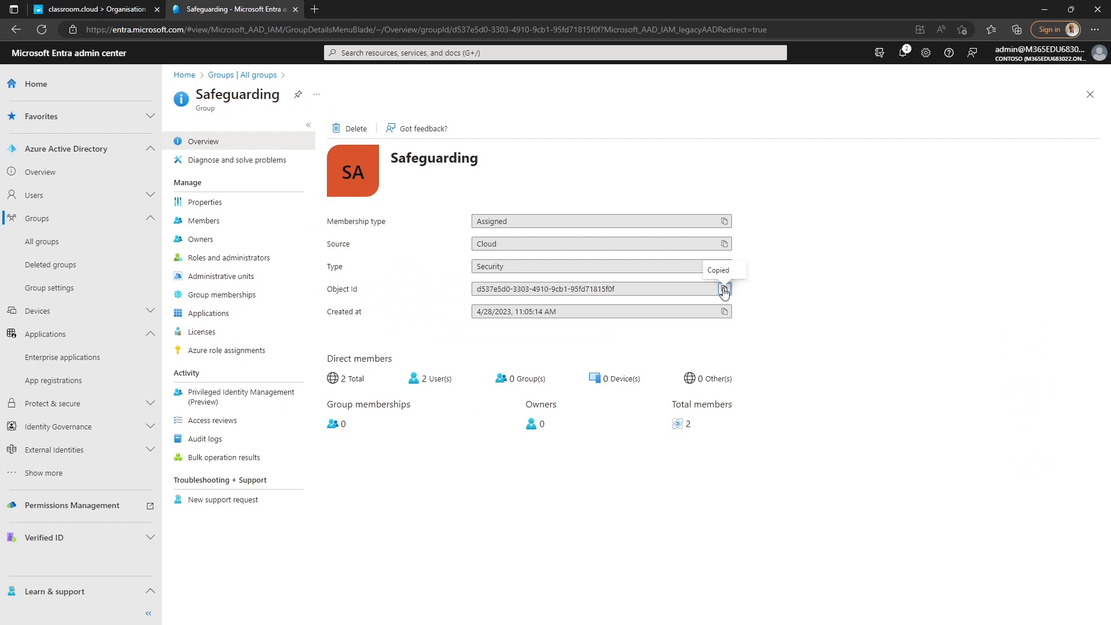
click(68, 6)
click(670, 340)
right_click(668, 340)
click(731, 447)
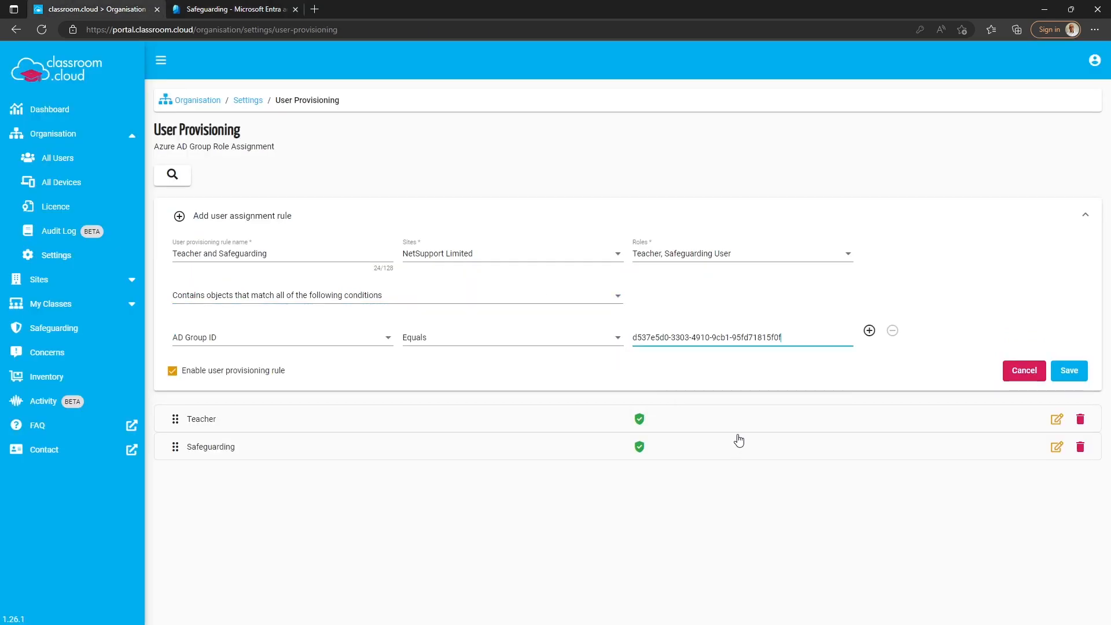
- Add a second AD Group ID condition equal to the Teachers group's object ID copied from Microsoft Entra, and save the rule
click(870, 332)
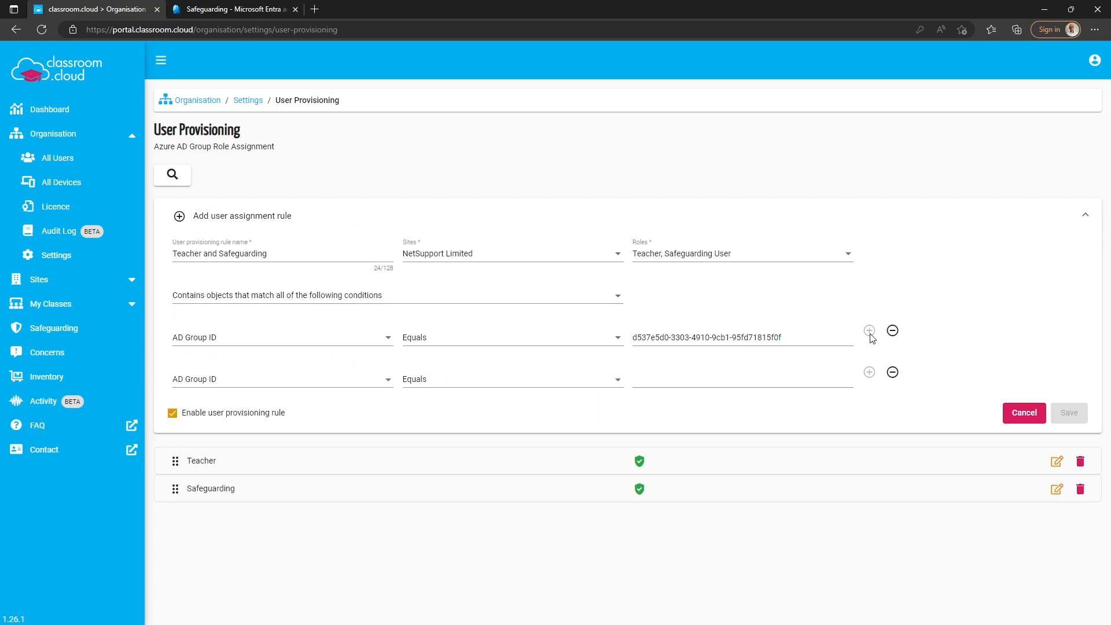
click(218, 8)
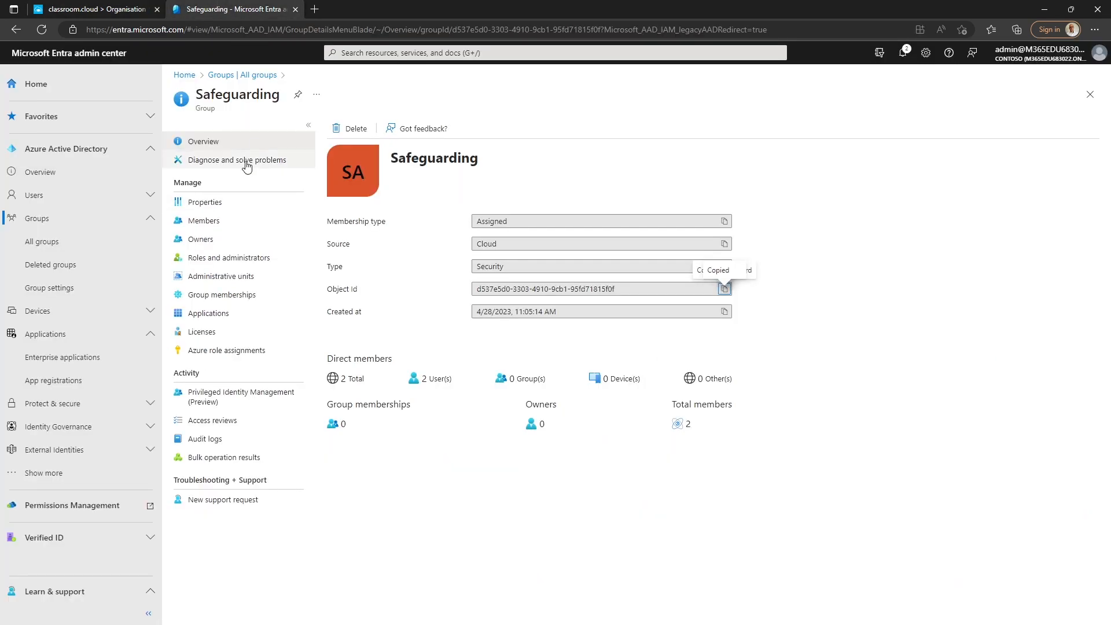
click(220, 76)
click(406, 545)
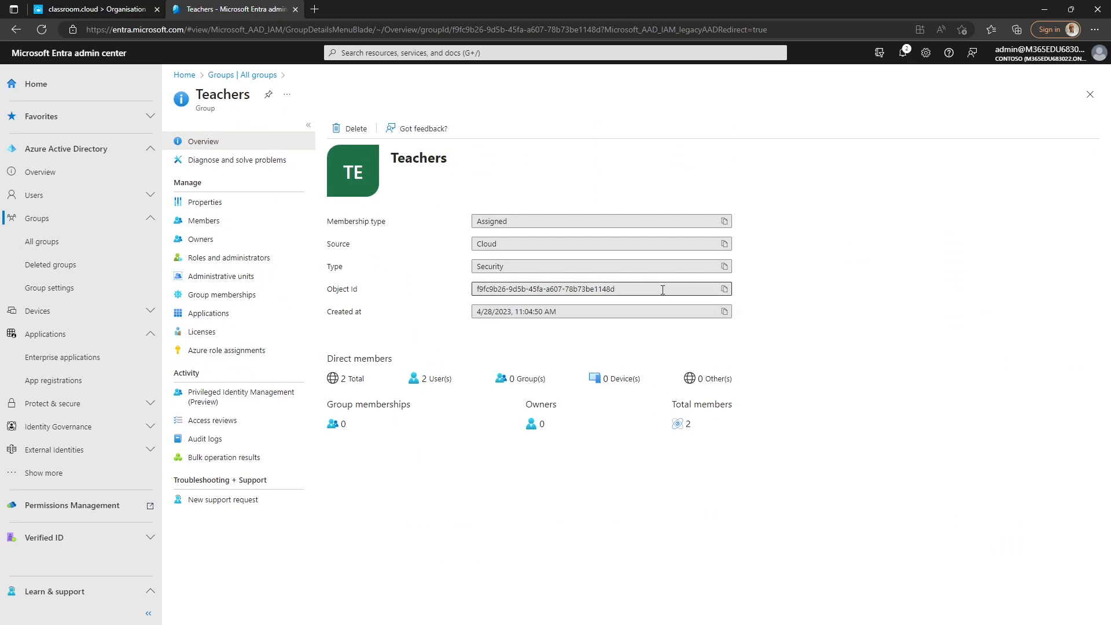
click(723, 289)
click(92, 9)
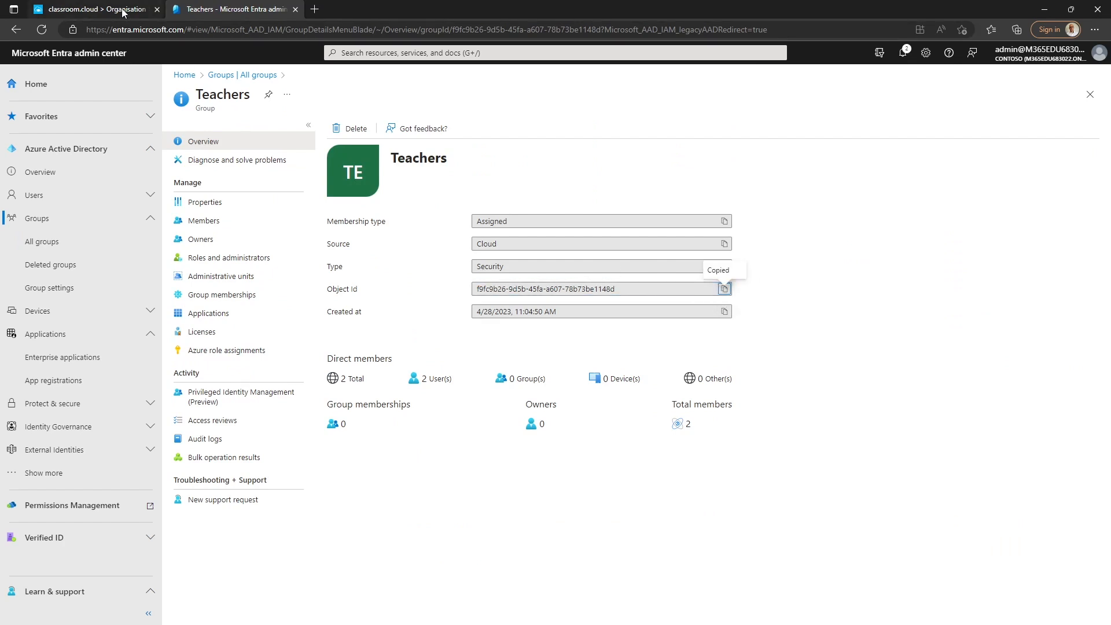
right_click(654, 378)
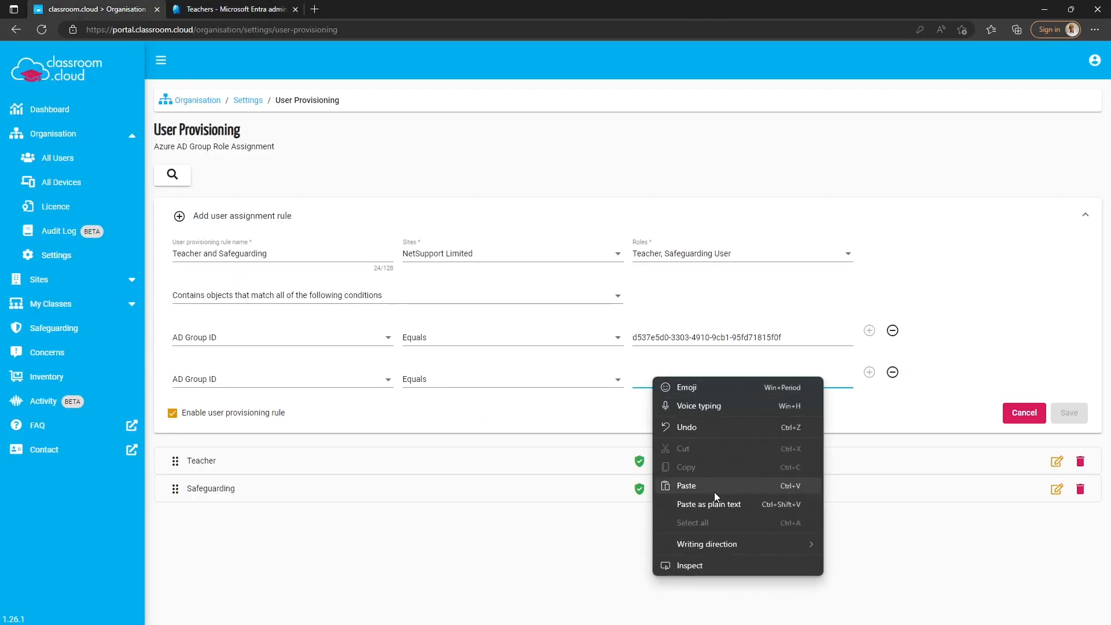
click(714, 486)
click(1069, 413)
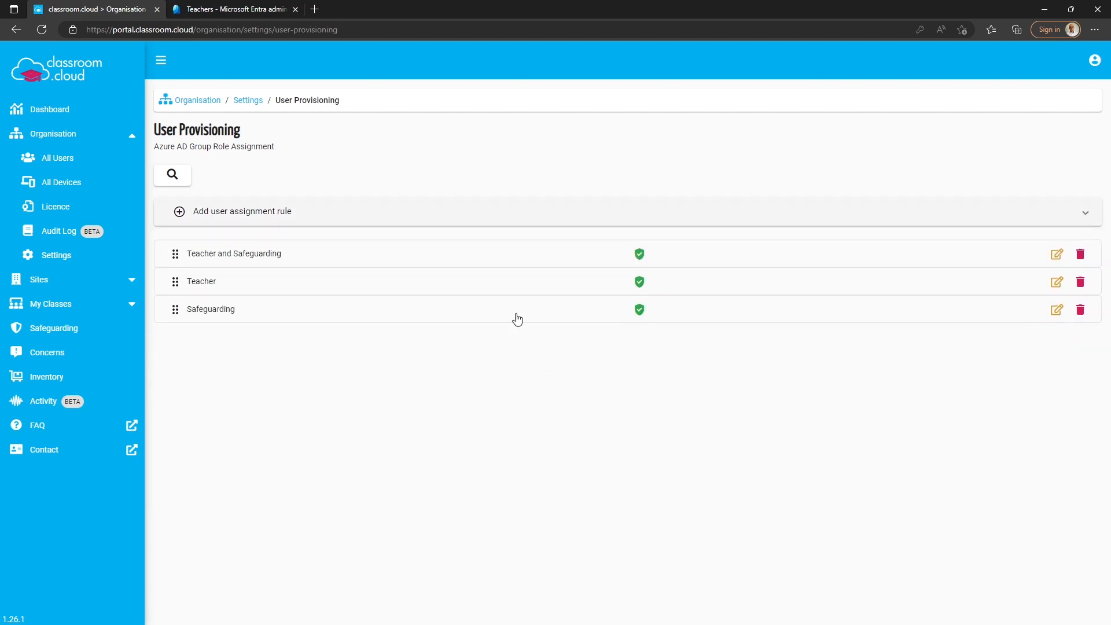
mouse_move(521, 318)
mouse_down()
mouse_move(523, 265)
mouse_move(527, 310)
mouse_move(540, 258)
mouse_move(517, 312)
mouse_up()
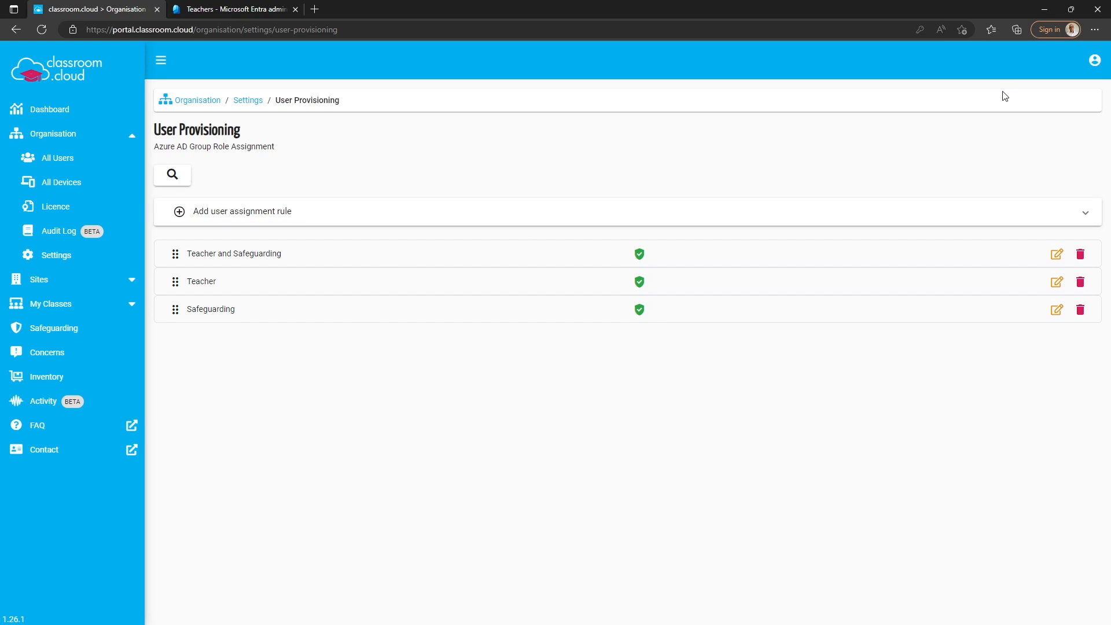
- Open the classroom.cloud website in a new InPrivate window and go to its sign-in page
click(1094, 30)
click(983, 84)
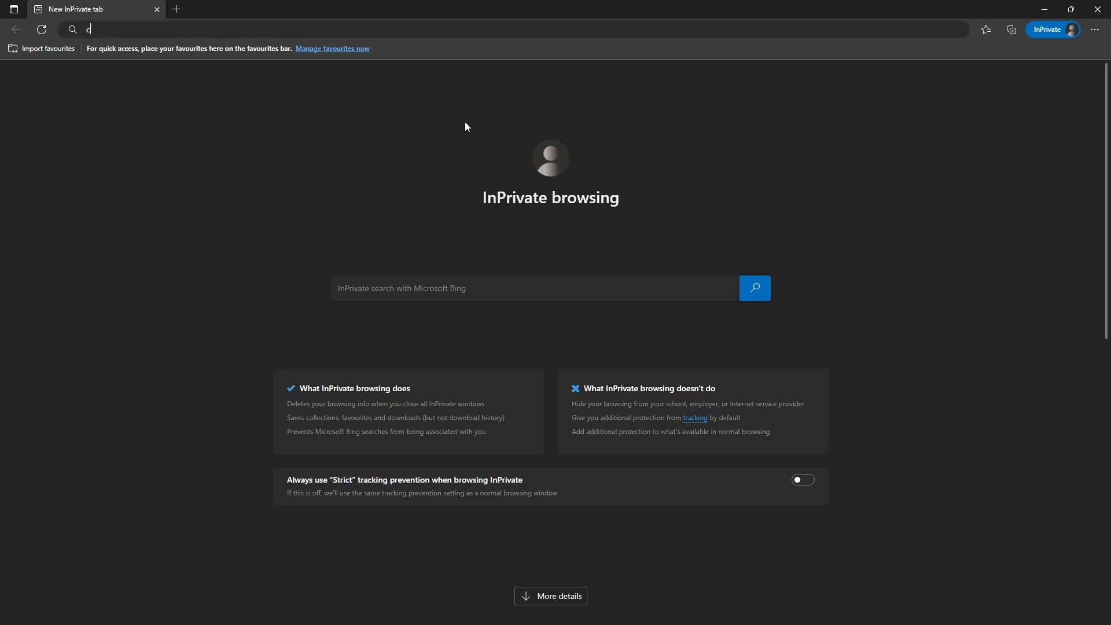
text(c)
click(392, 196)
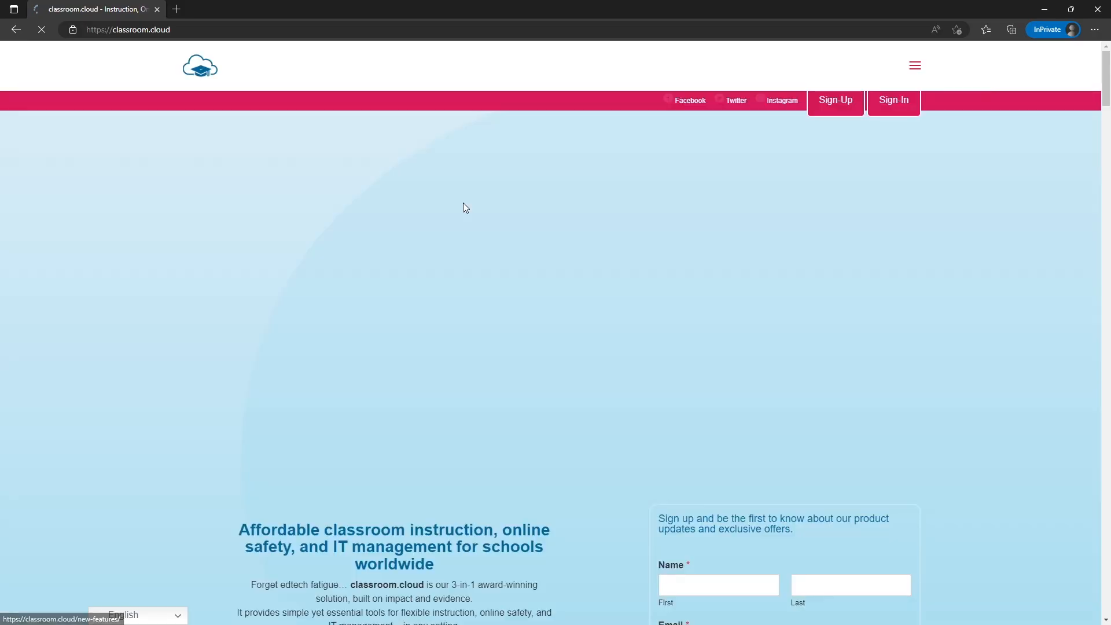
click(906, 104)
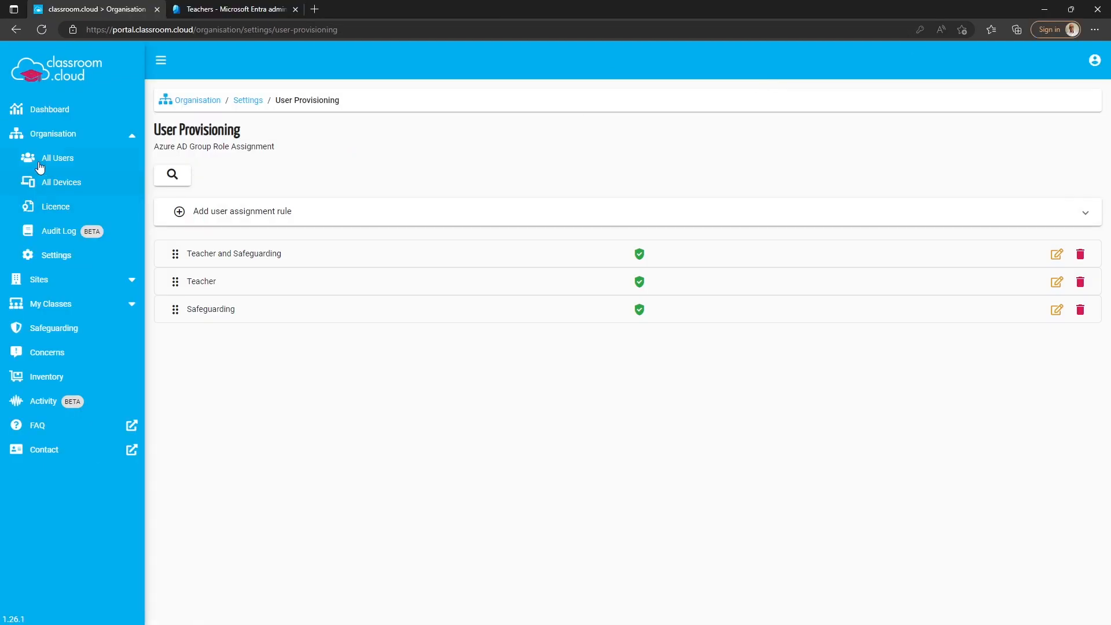
- Copy the combined teacher and safeguarding user's email address from the organisation's All Users list
click(40, 166)
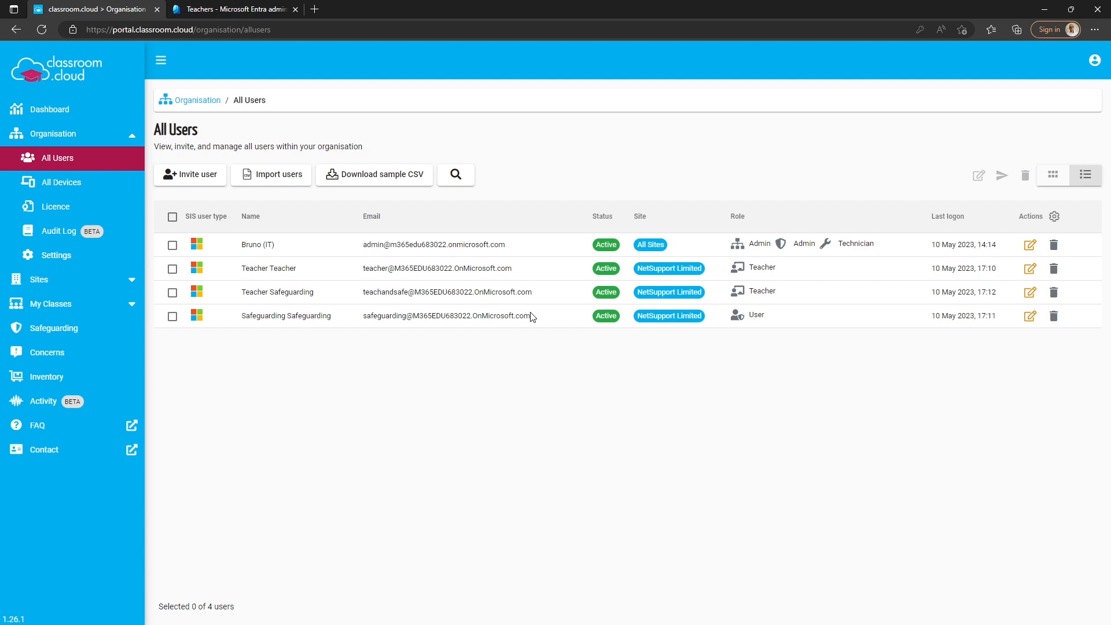
drag(530, 315, 424, 322)
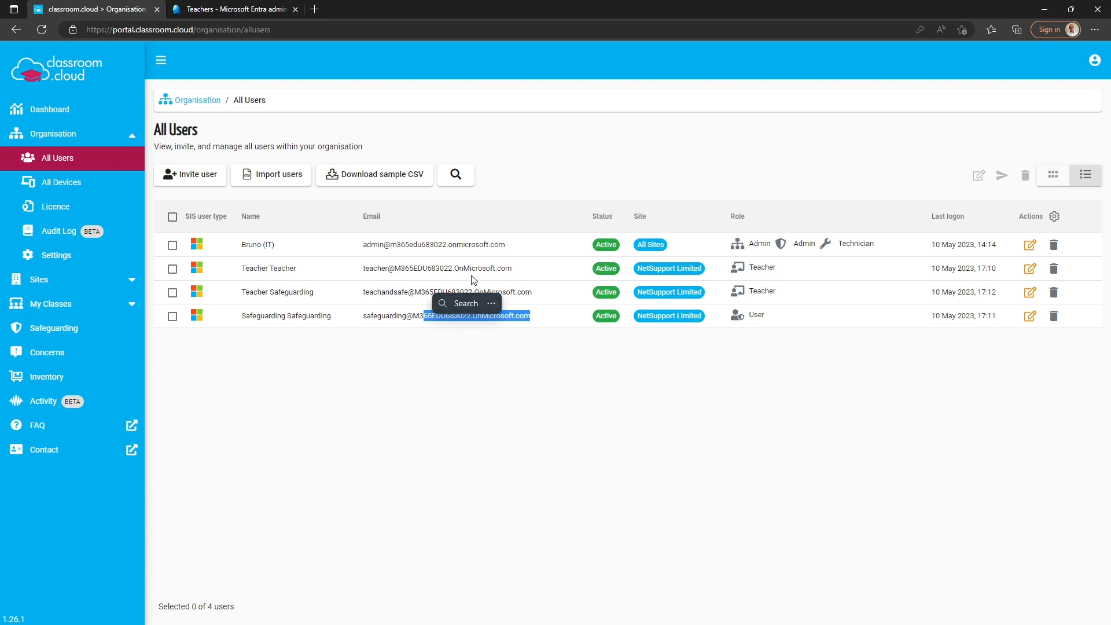
click(540, 317)
drag(534, 293, 363, 299)
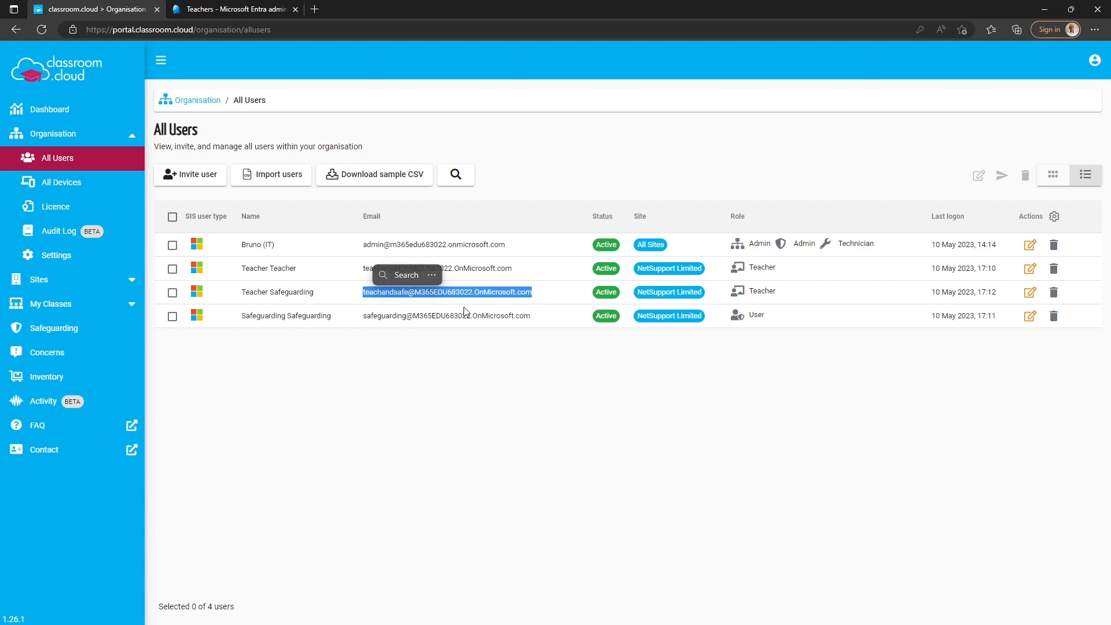
click(272, 9)
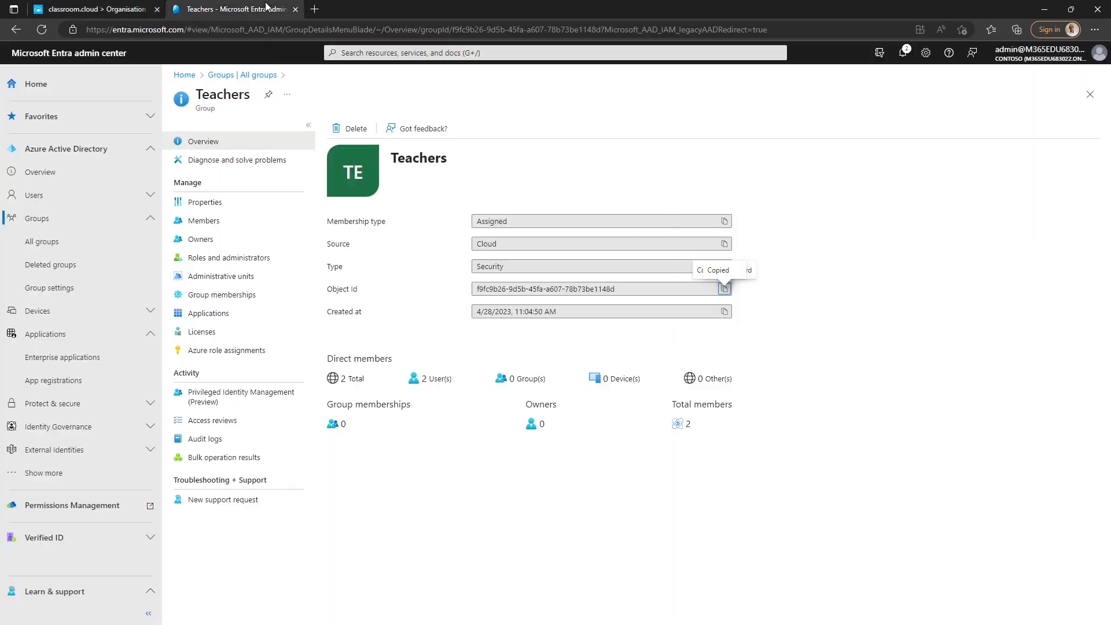
click(114, 13)
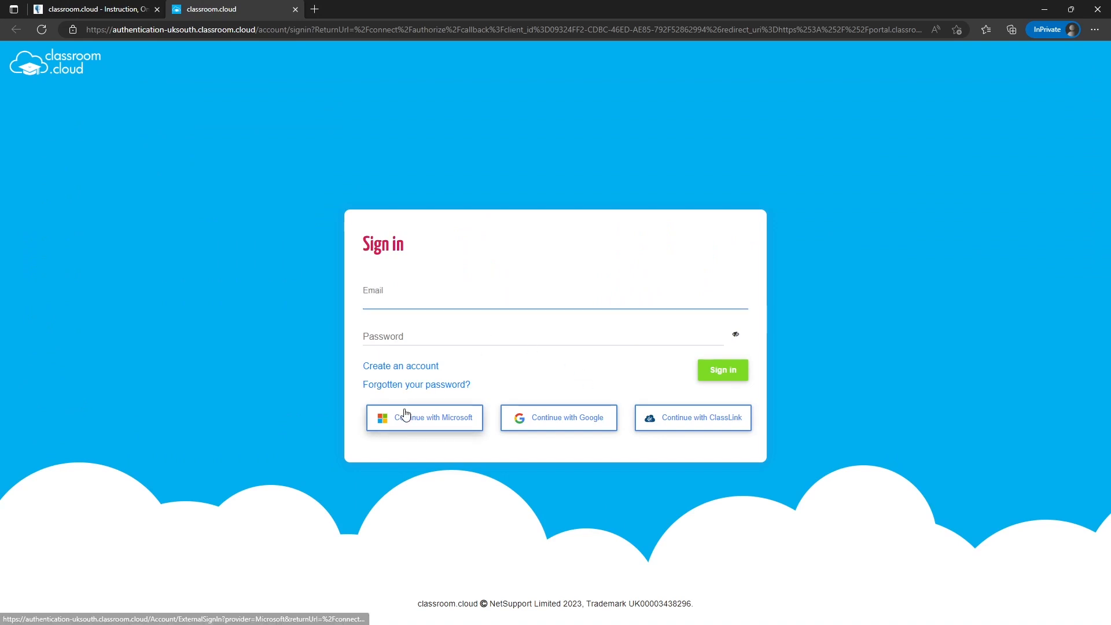
- Continue the InPrivate classroom.cloud sign-in with Microsoft and submit the combined user's copied email address
click(405, 414)
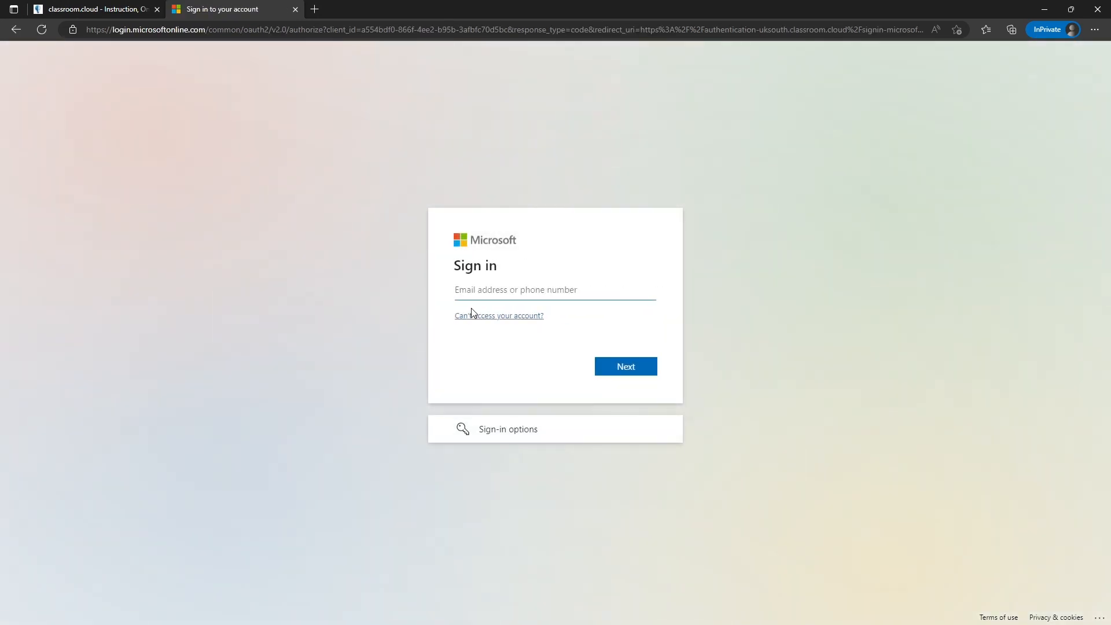
click(475, 288)
key(ctrl+v)
click(624, 246)
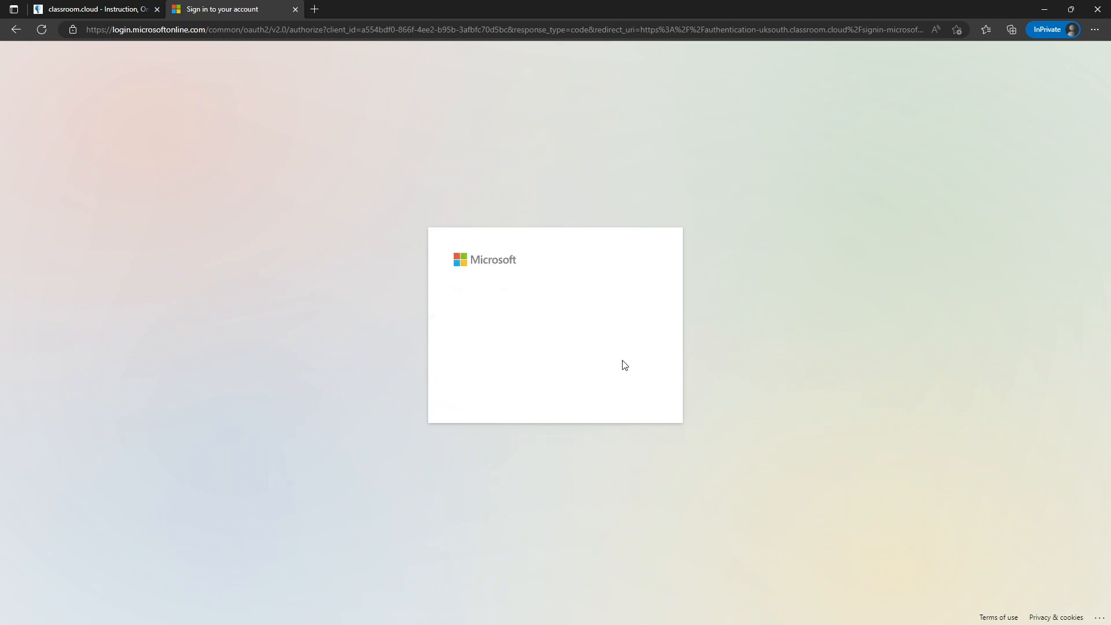
- Paste the combined teacher and safeguarding account's password and complete the sign-in without staying signed in
key(alt+Tab)
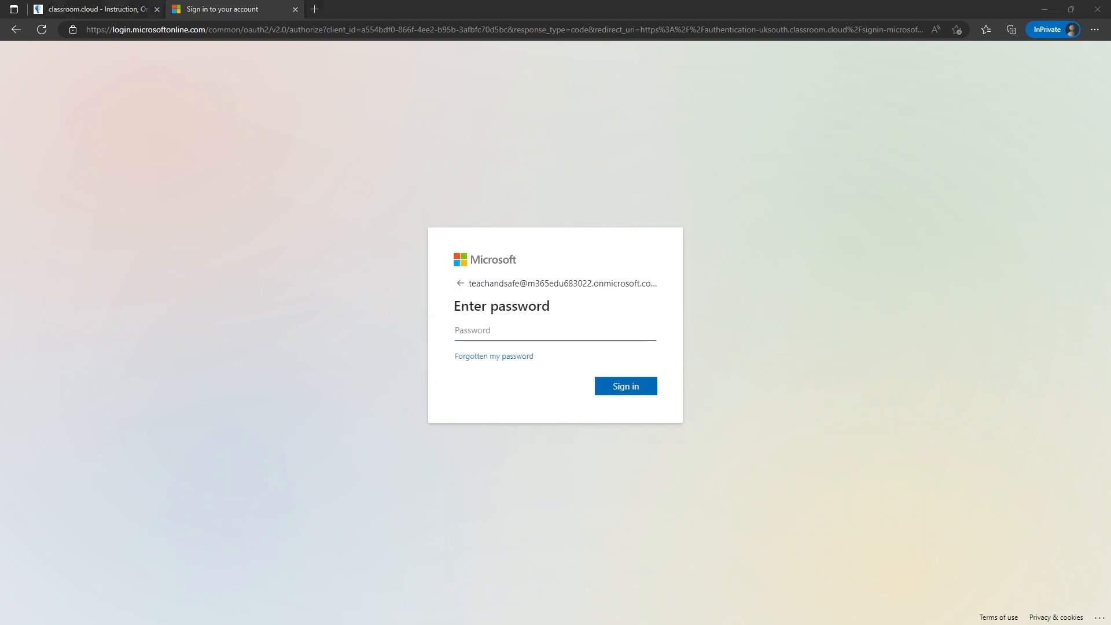
click(568, 335)
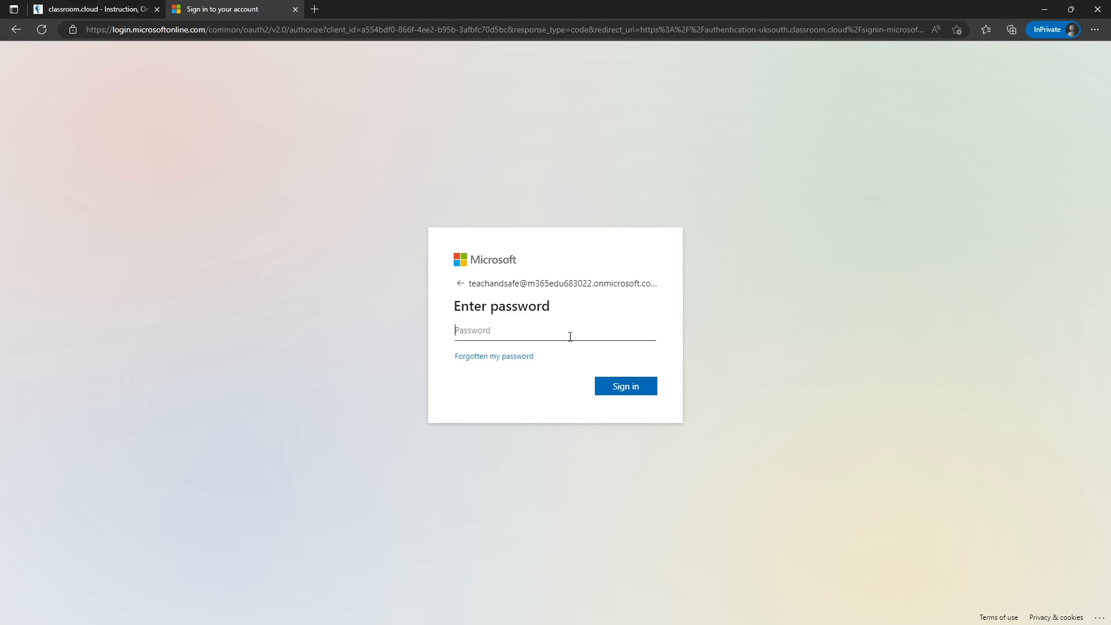
key(ctrl+v)
click(629, 389)
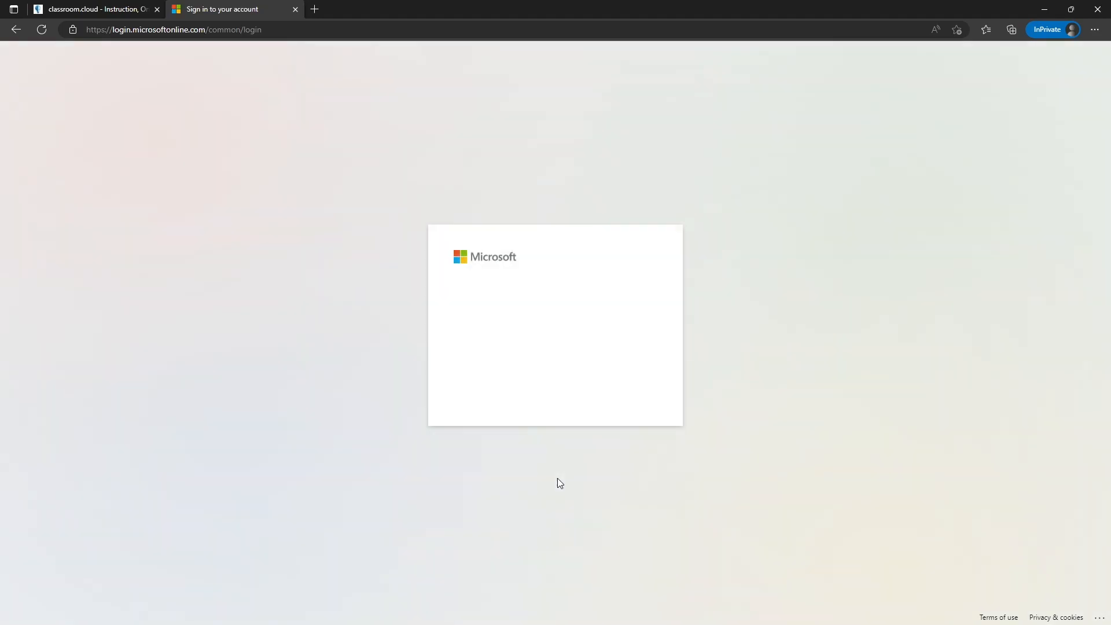
click(562, 396)
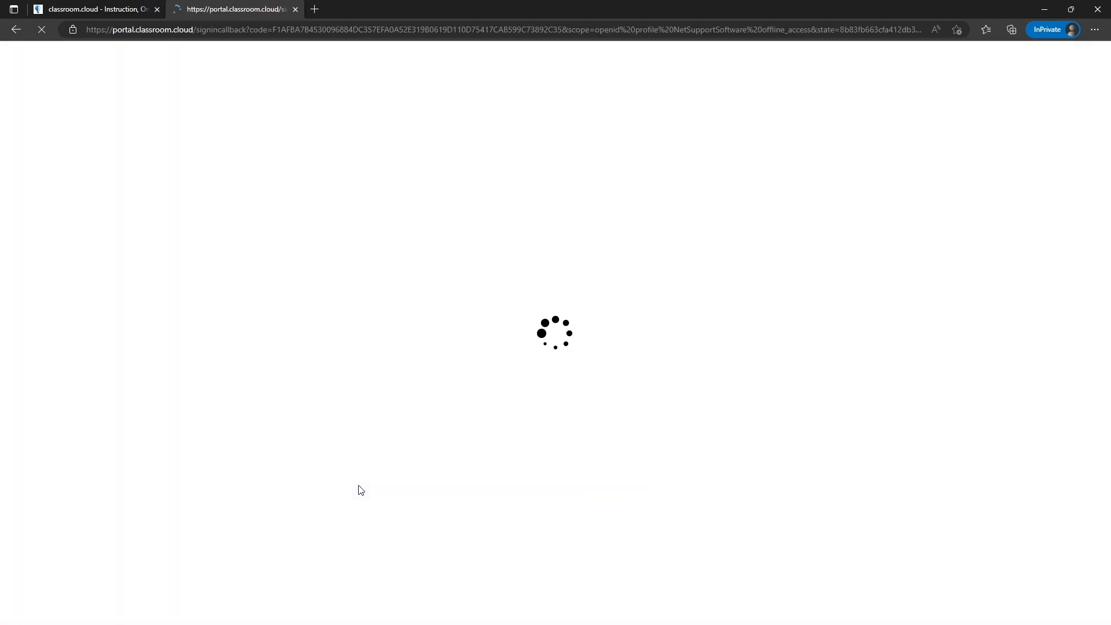